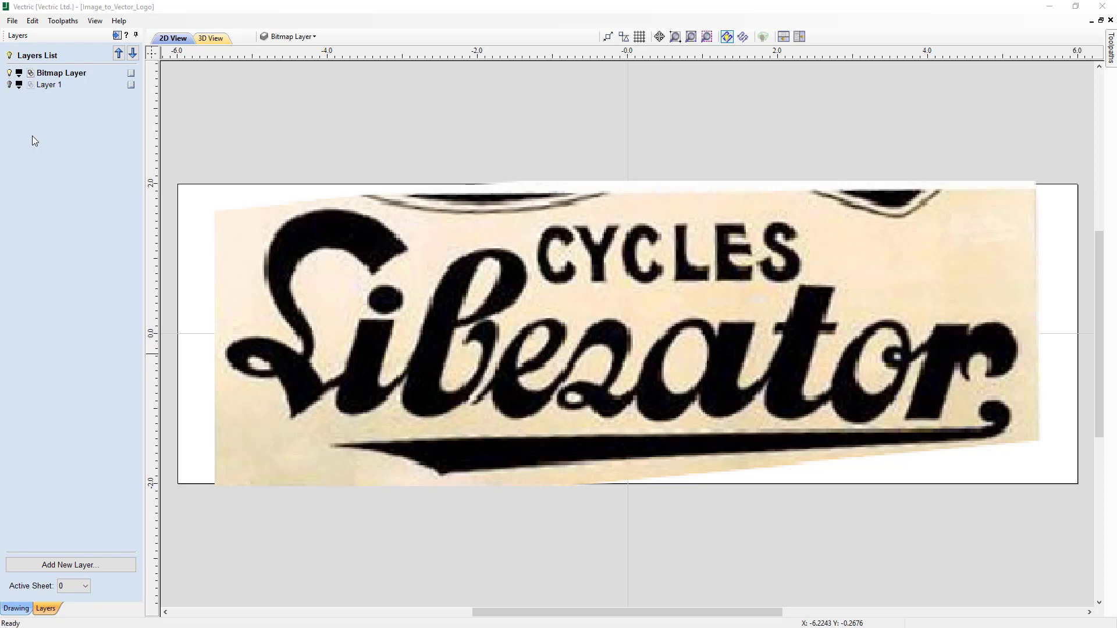
Hide the Bitmap Layer's image by switching off its lightbulb.
click(9, 73)
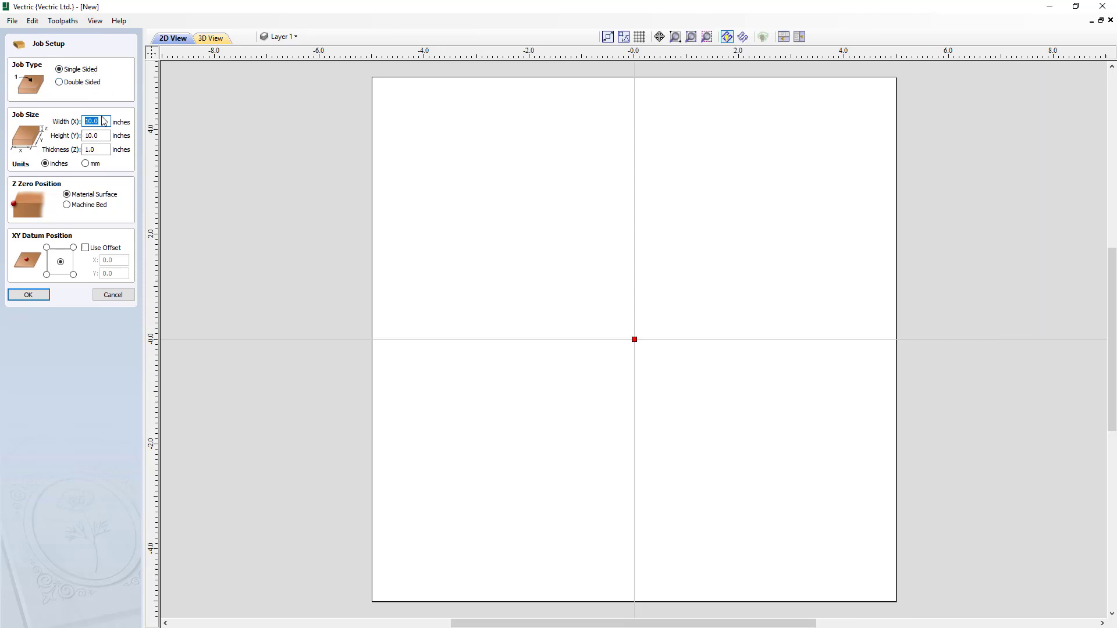
Enter width 12, height 4 and thickness 0.75 inches in Job Setup and confirm.
text(12)
key(Tab)
text(4)
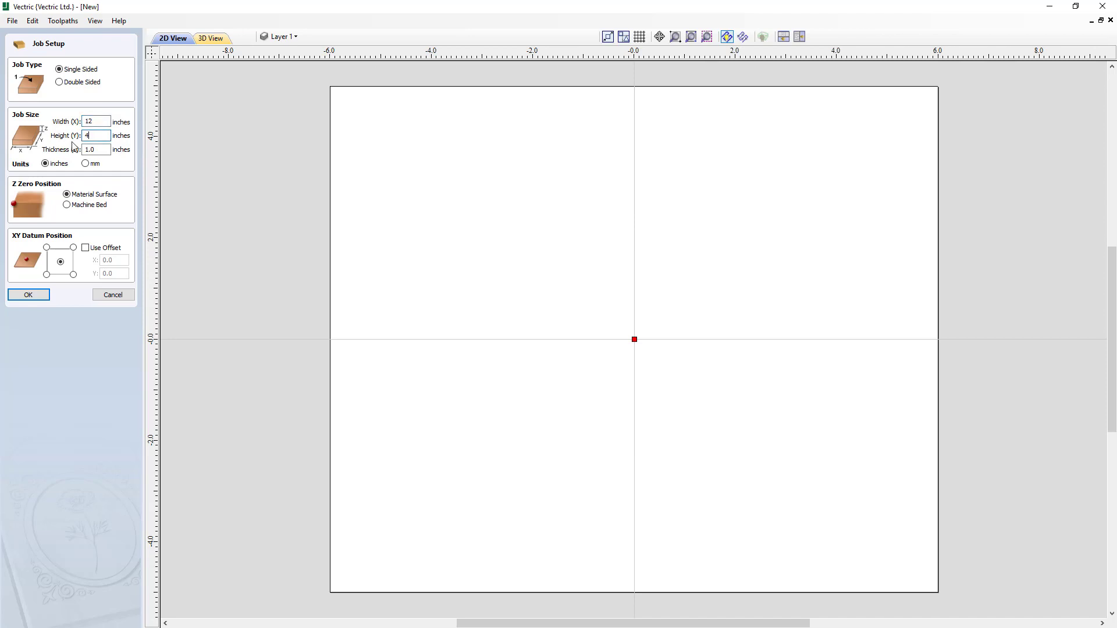
key(Tab)
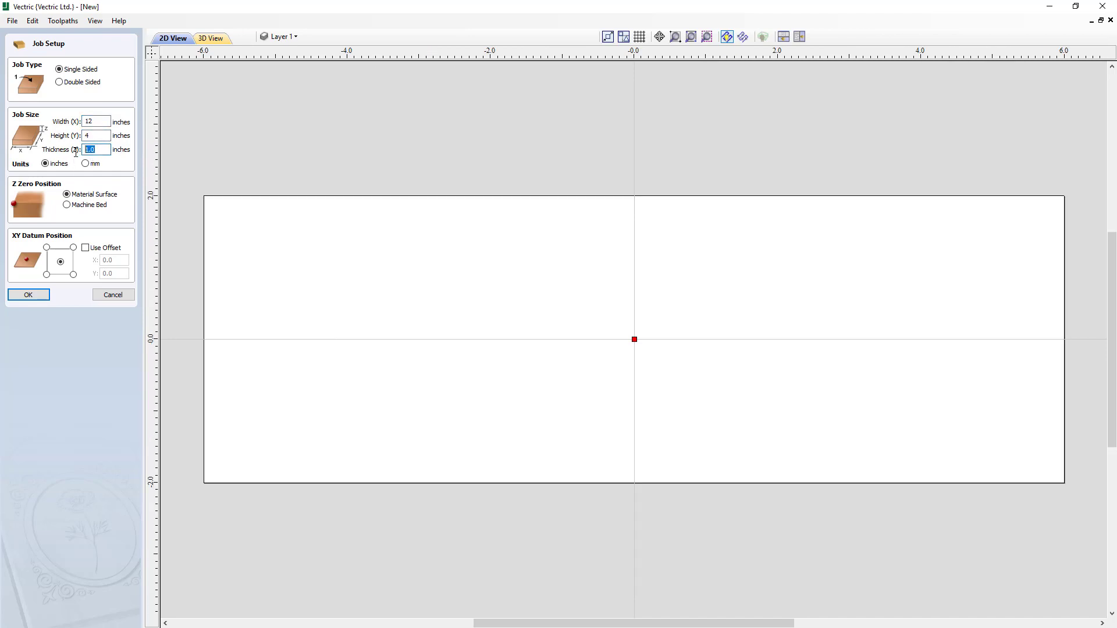
text(.75)
click(28, 296)
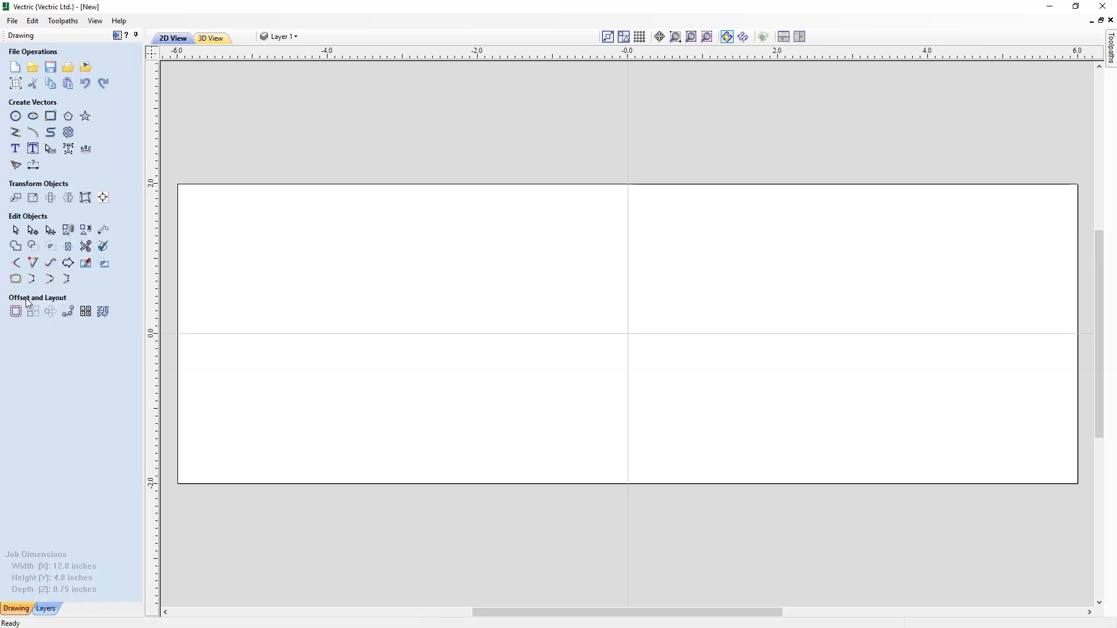
Import Liberator_Poster.JPG as a bitmap and check the job's layer list.
click(85, 69)
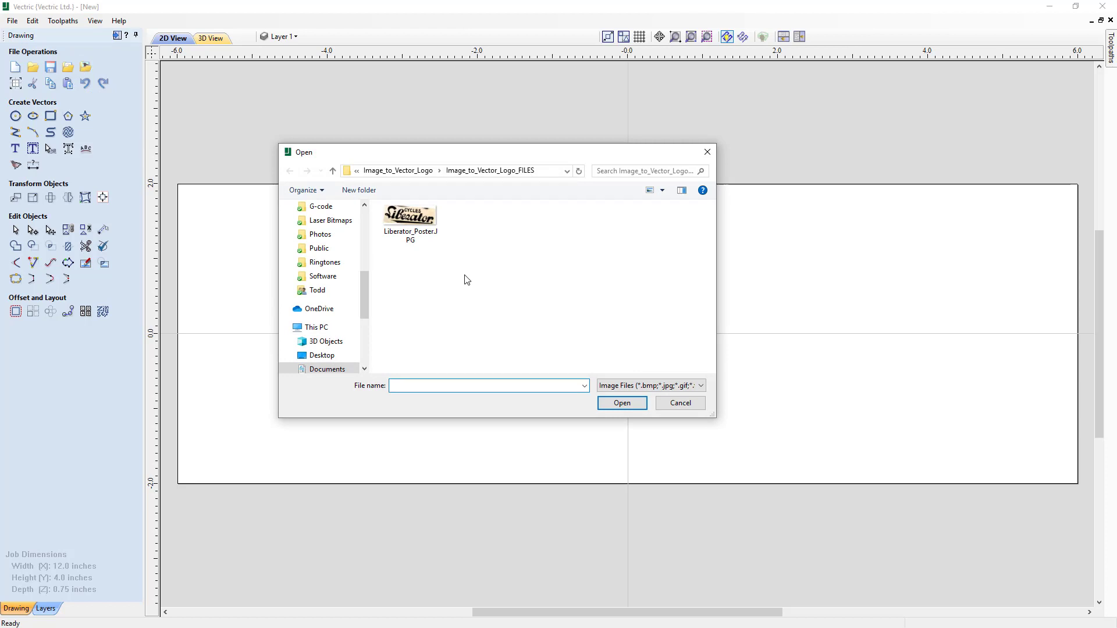
click(421, 224)
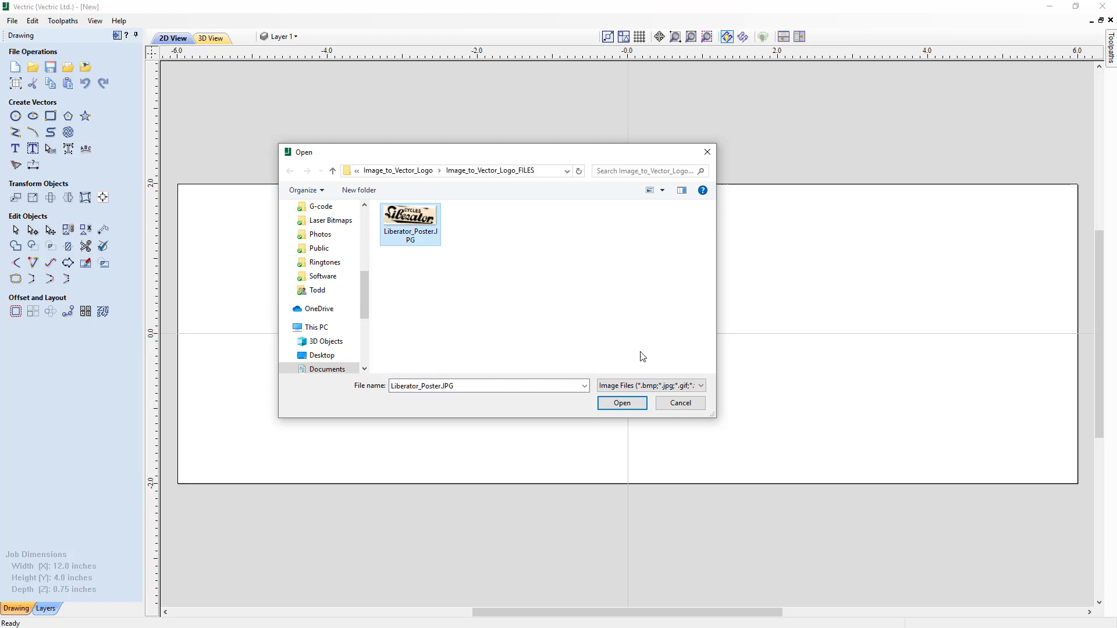
click(620, 404)
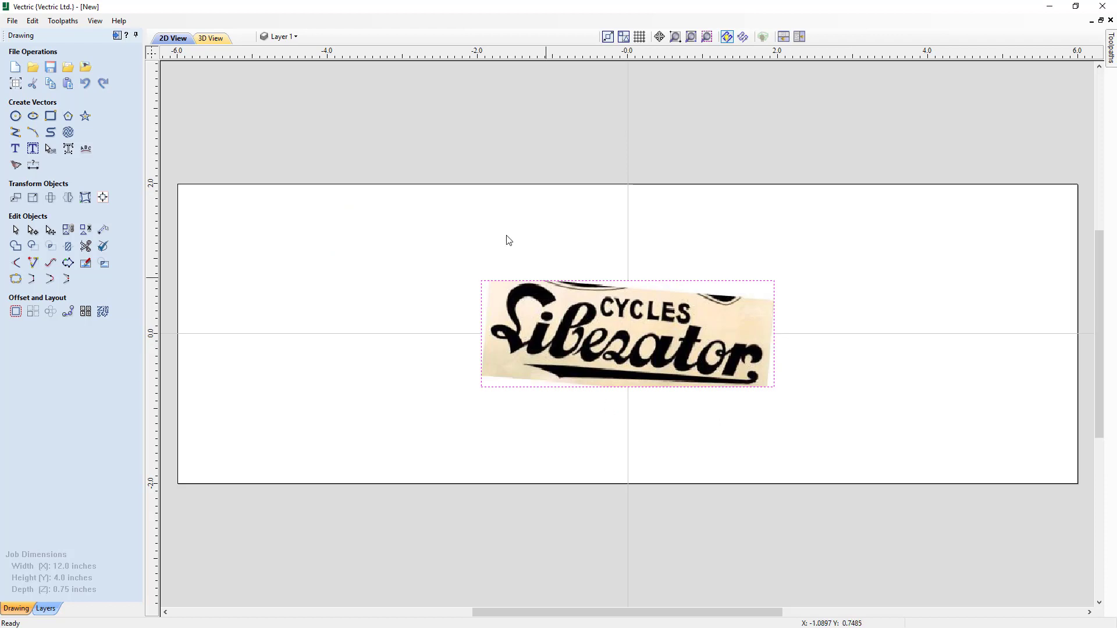
click(295, 36)
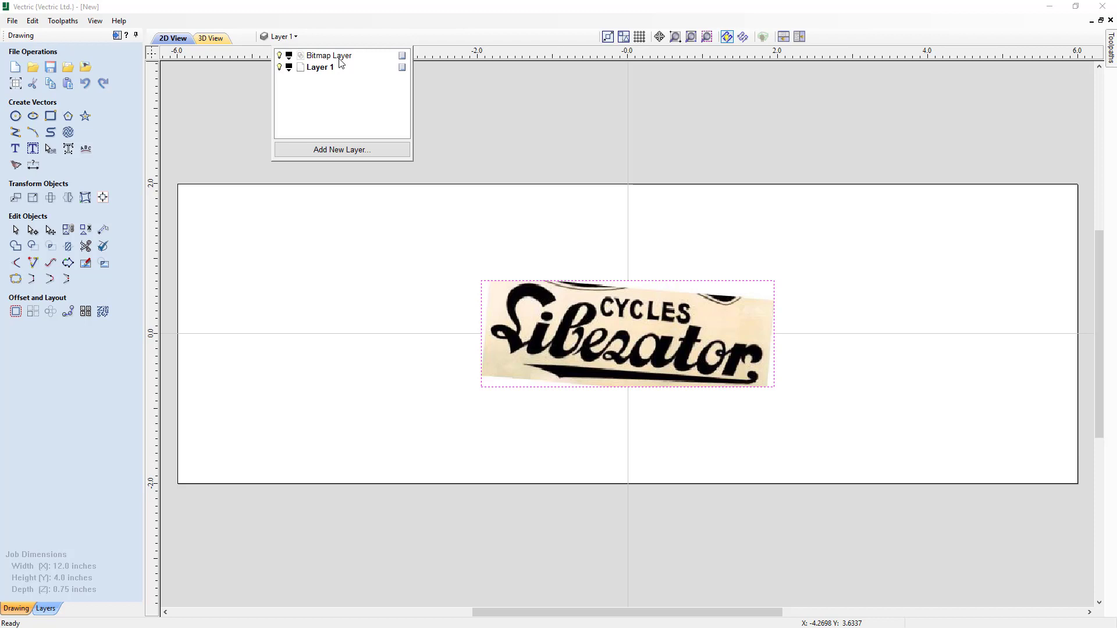
Select the Liberator image and enlarge it from its left corner handles.
click(227, 103)
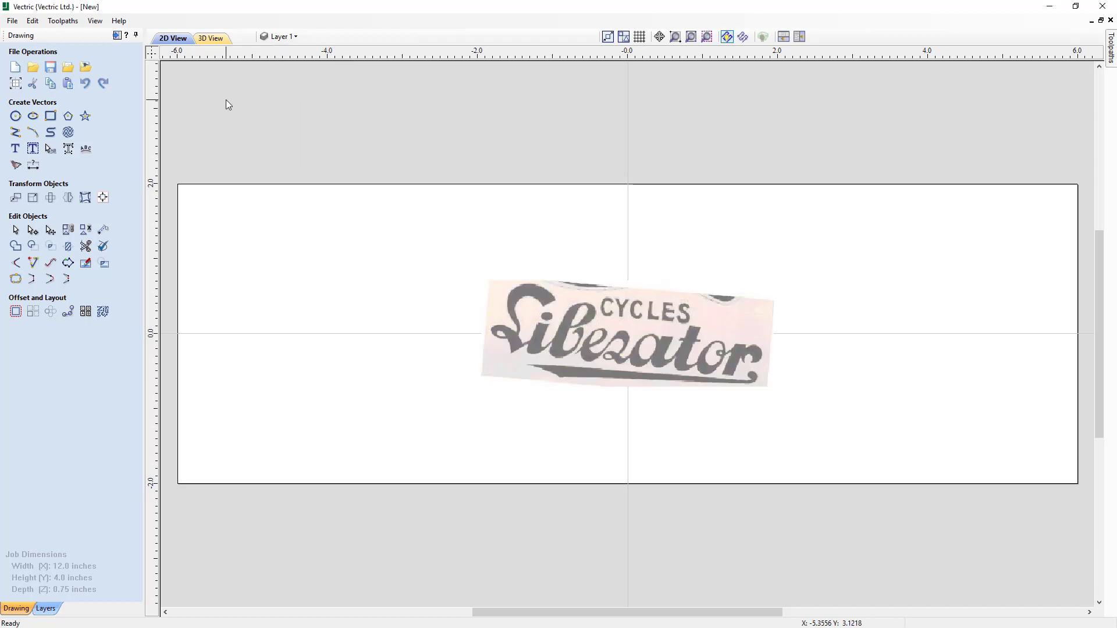
click(543, 332)
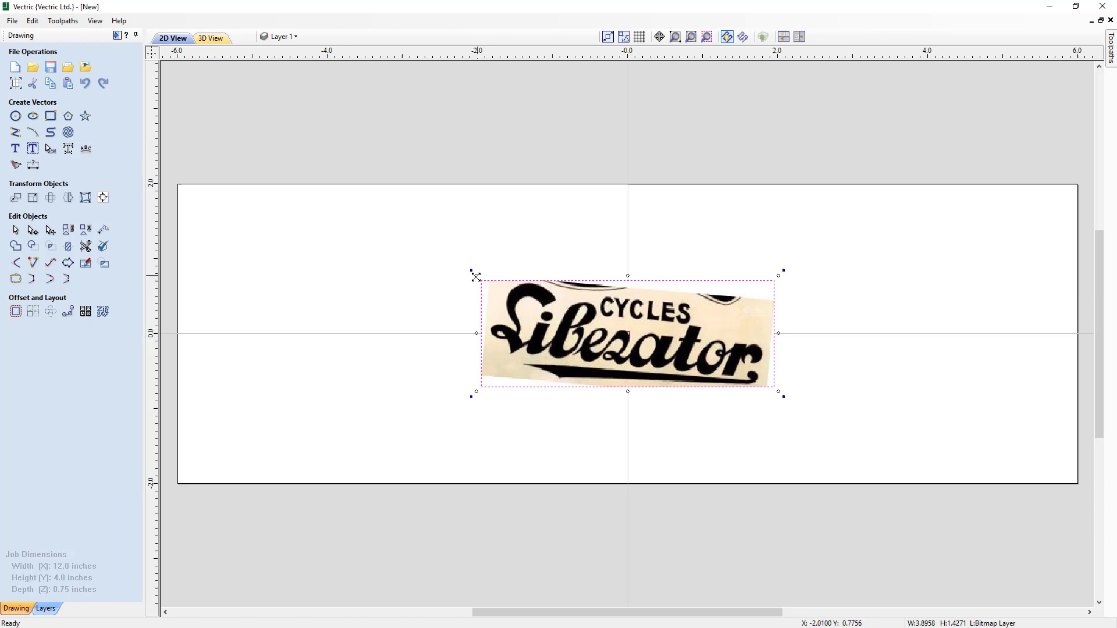
drag(477, 276, 454, 261)
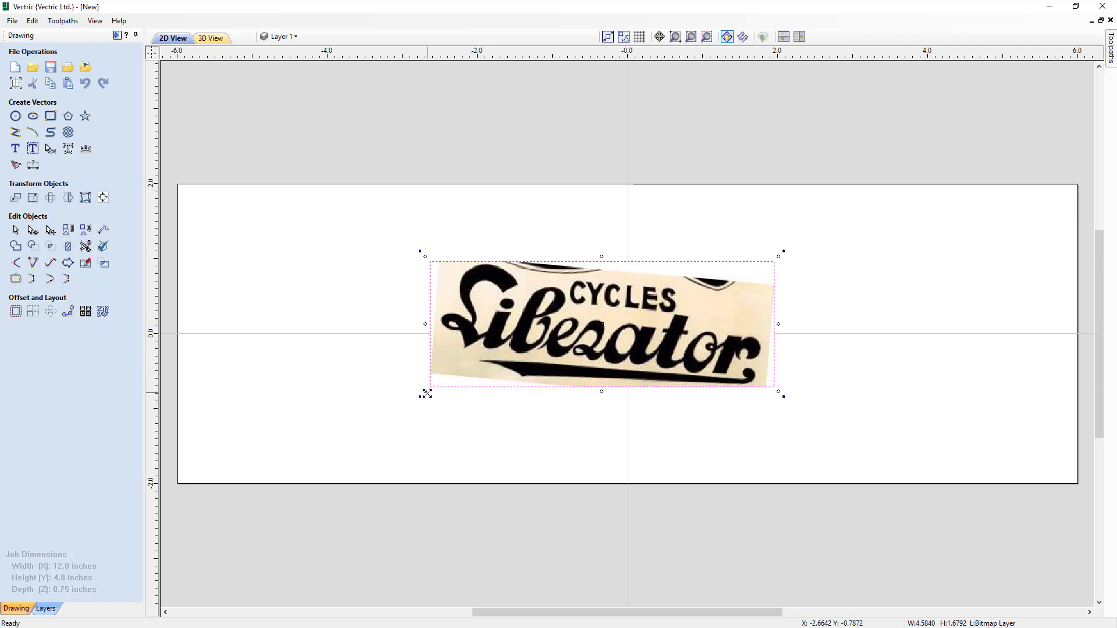
mouse_move(425, 392)
mouse_down()
mouse_move(403, 398)
mouse_move(410, 385)
mouse_up()
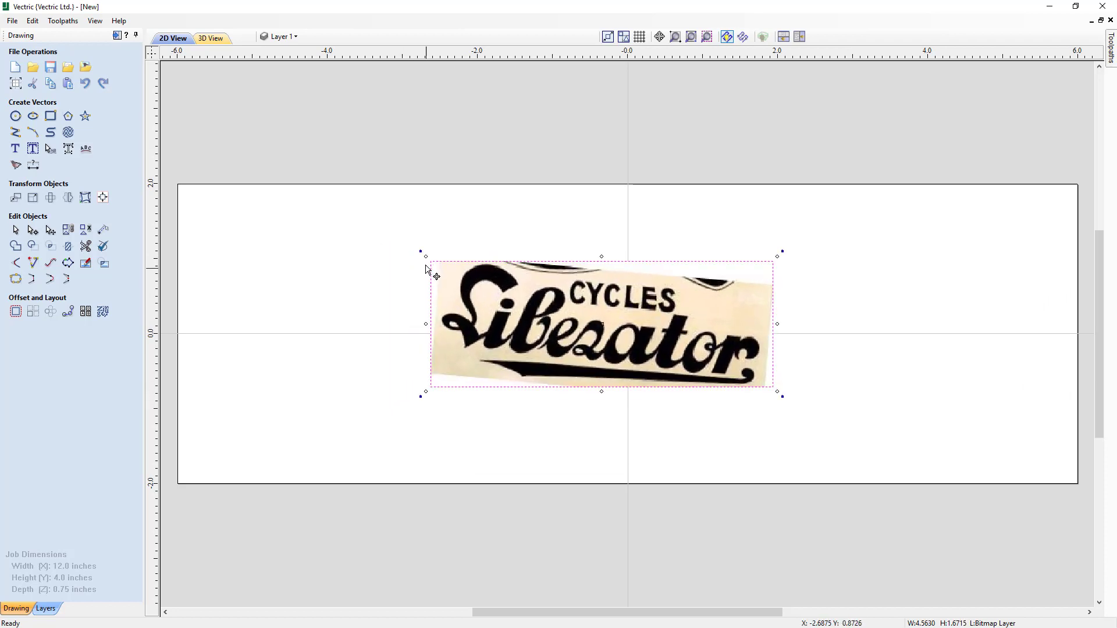
Centre the image on the job with F9 and rotate it clockwise until the lettering is level.
mouse_move(420, 254)
mouse_down()
mouse_move(411, 287)
mouse_move(420, 264)
mouse_up()
key(F9)
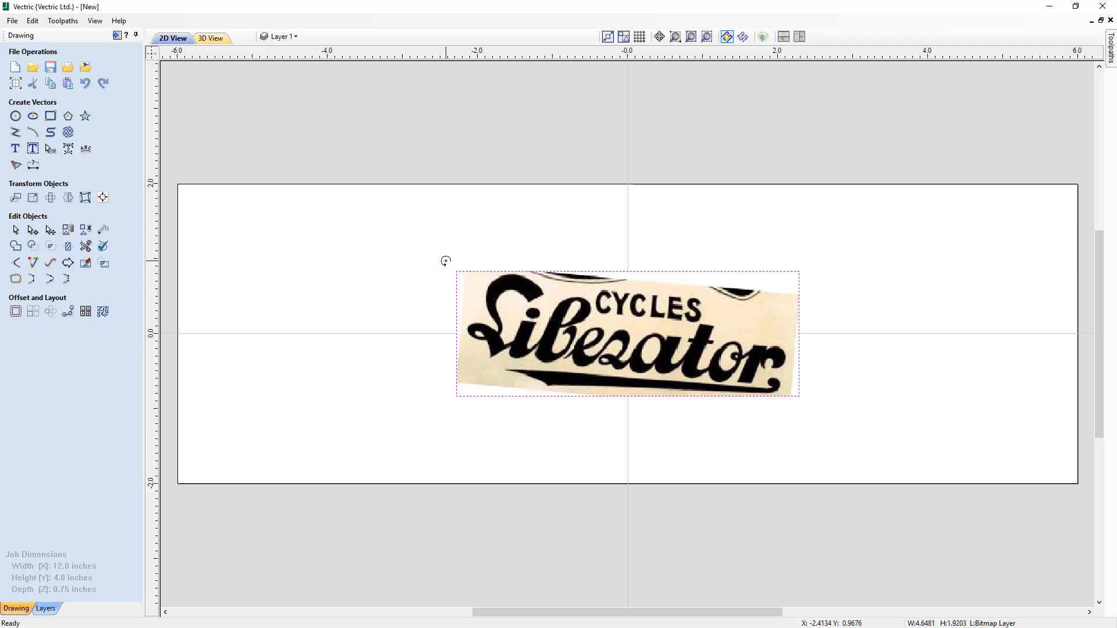
drag(446, 260, 444, 281)
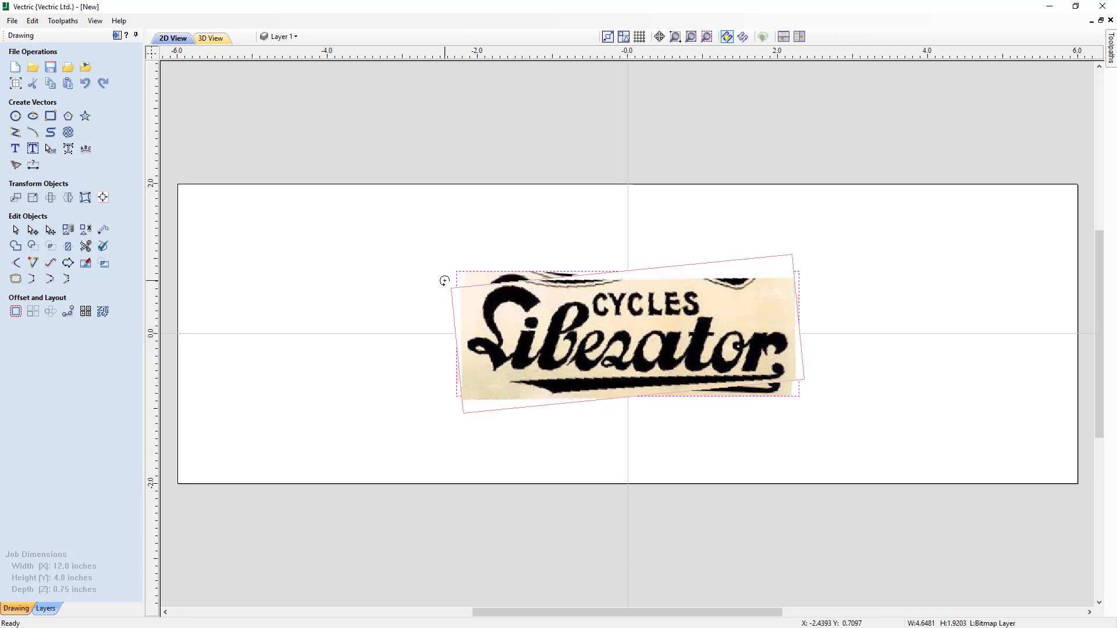
drag(444, 281, 444, 281)
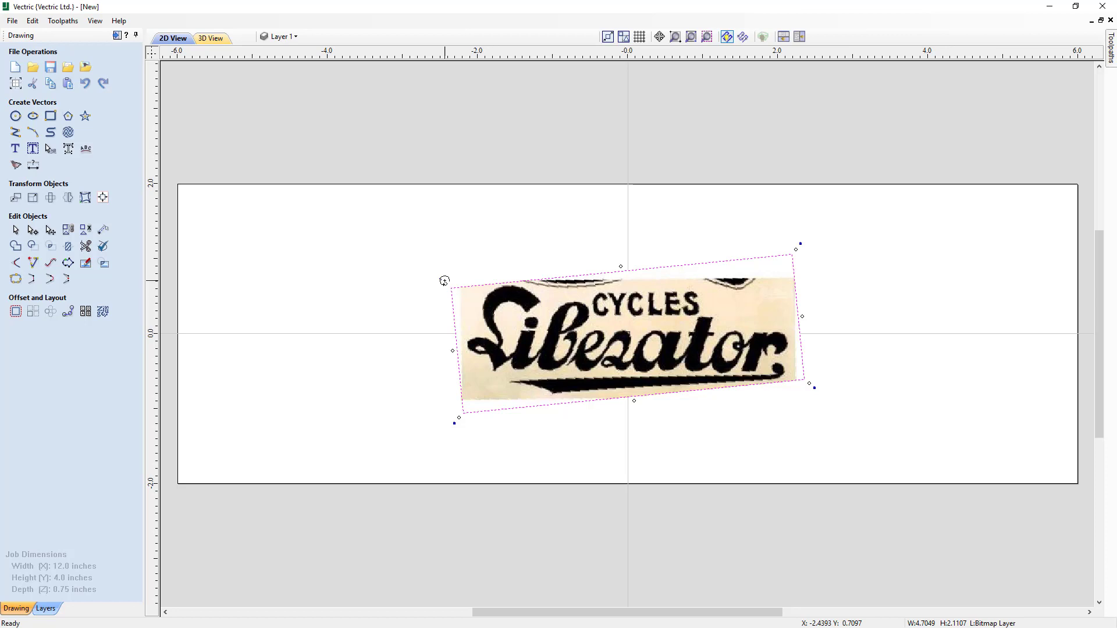
Apply Bake Rotated Bounds to the image so its bounds square with the job.
right_click(531, 321)
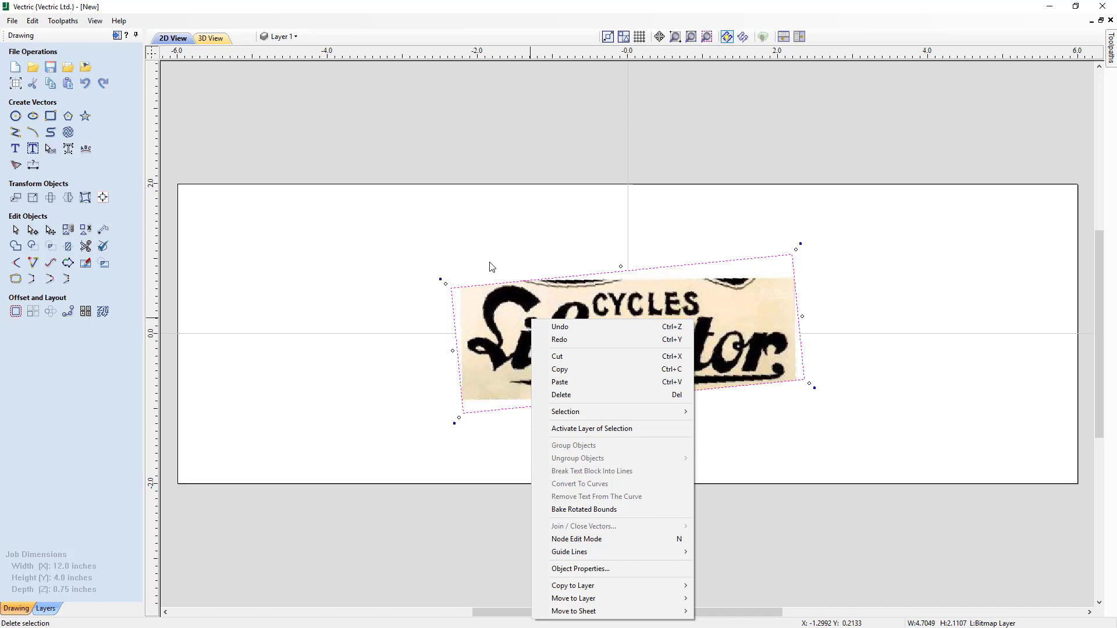
click(554, 511)
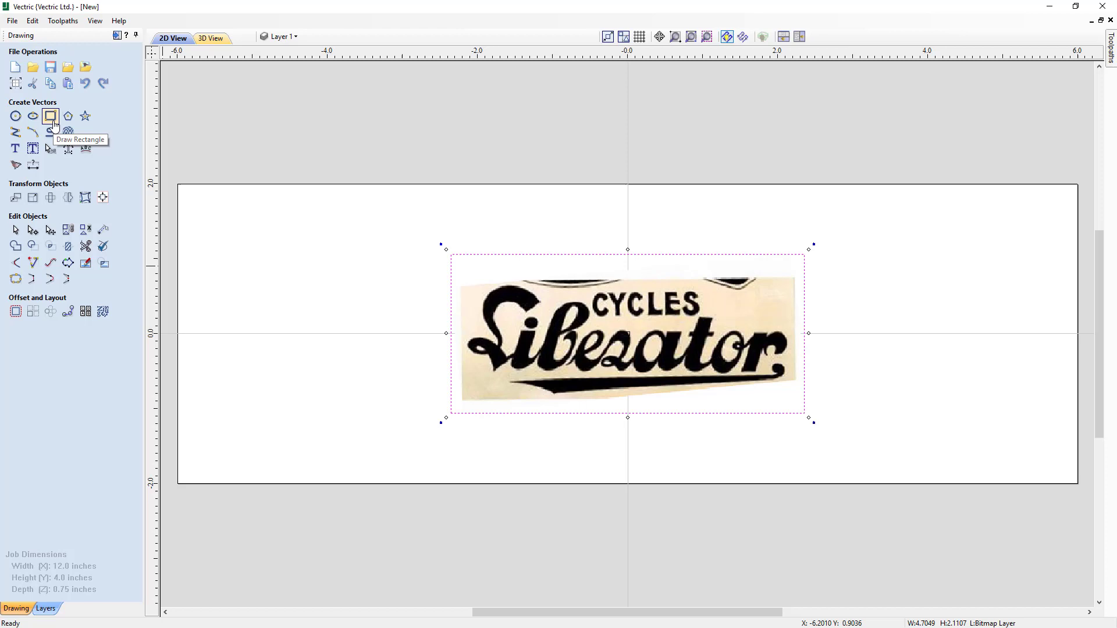
Draw a 4.45 × 1.65 inch rectangle over the image's straight area.
click(51, 117)
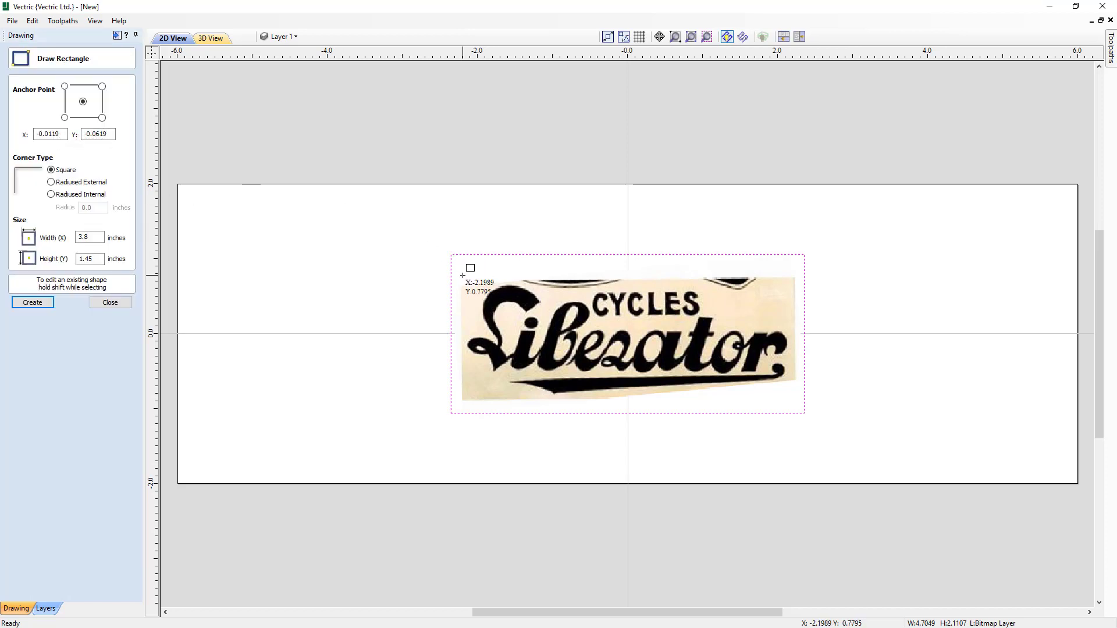
drag(463, 276, 794, 400)
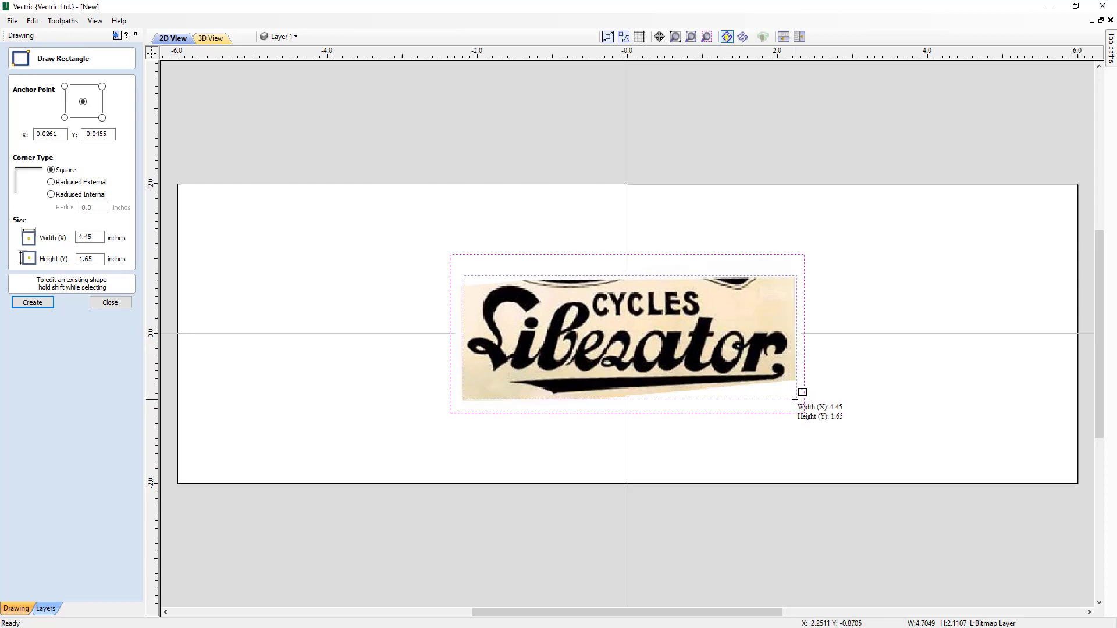
drag(794, 399, 794, 399)
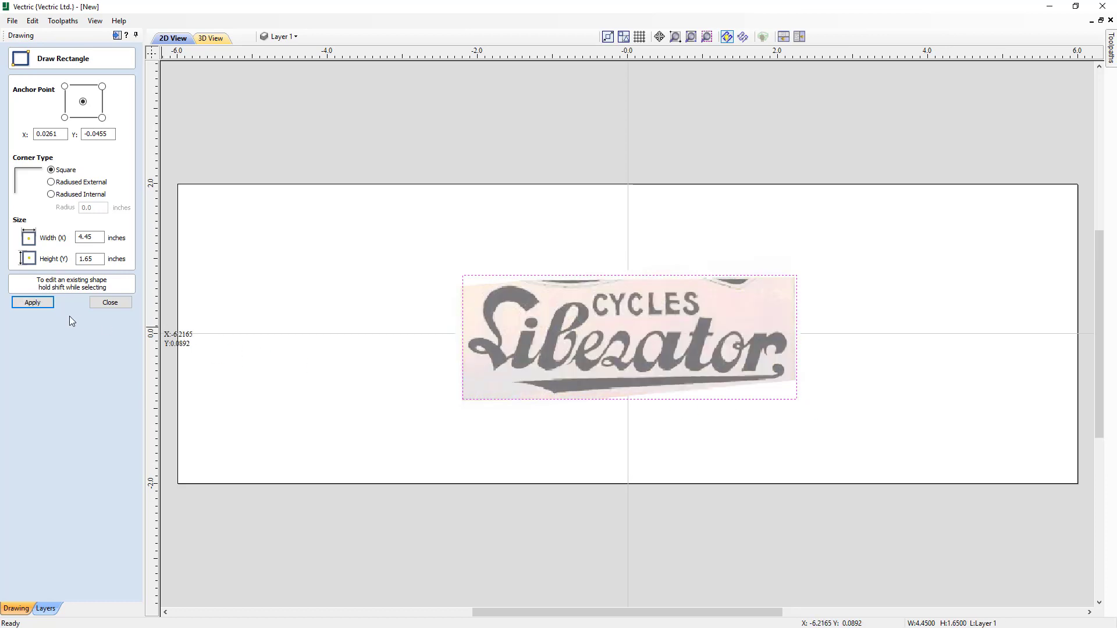
click(46, 302)
click(110, 302)
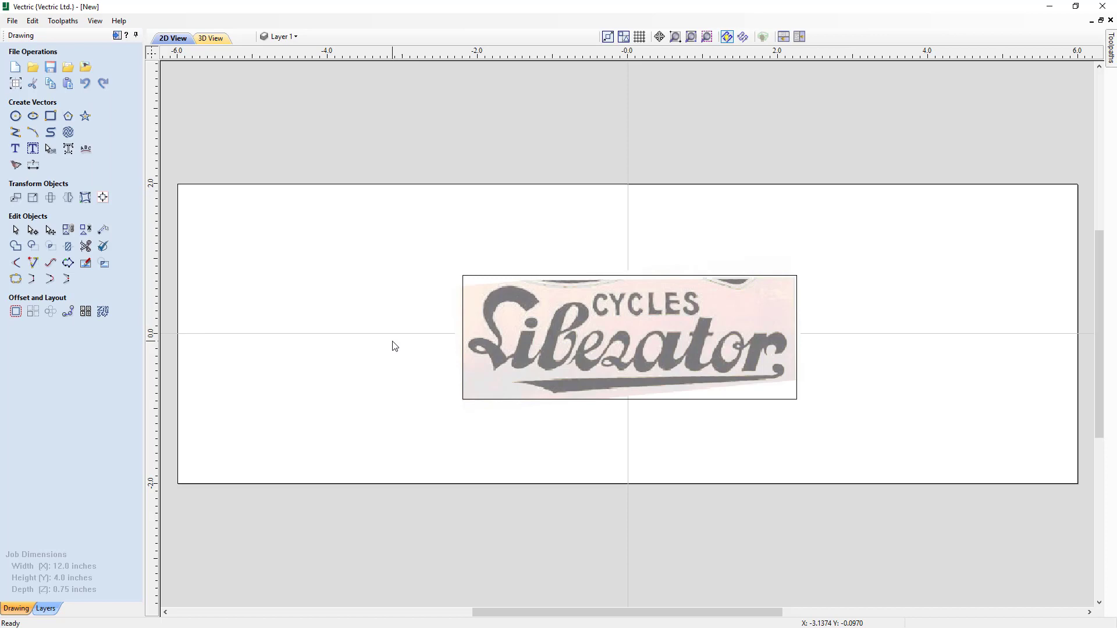
Crop the bitmap to the rectangle, then delete the leftover rectangle.
click(464, 334)
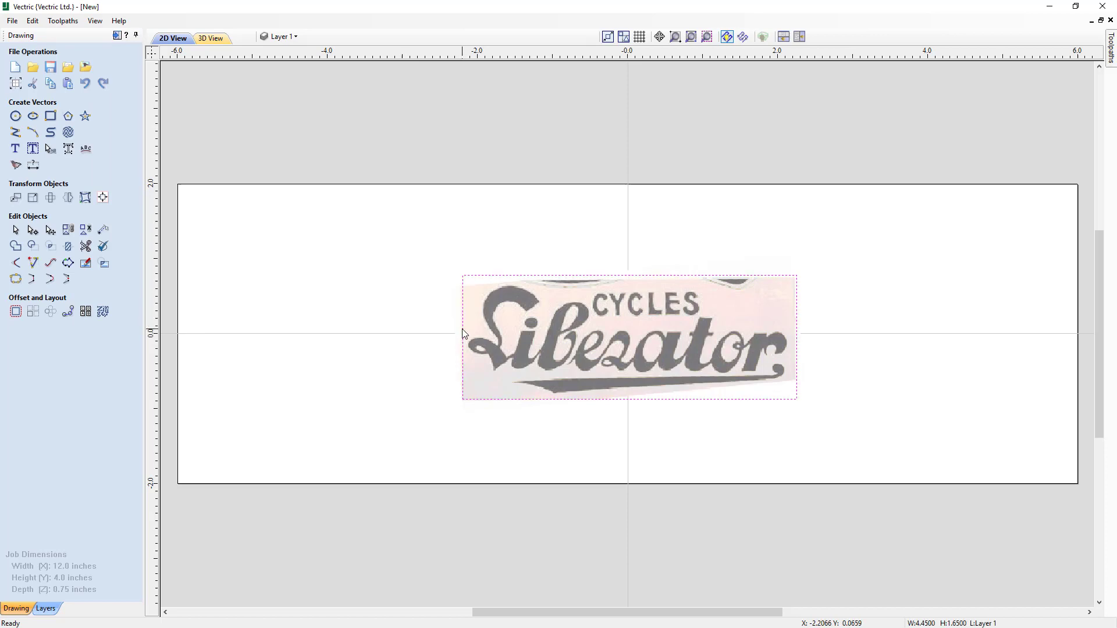
key(ctrl+a)
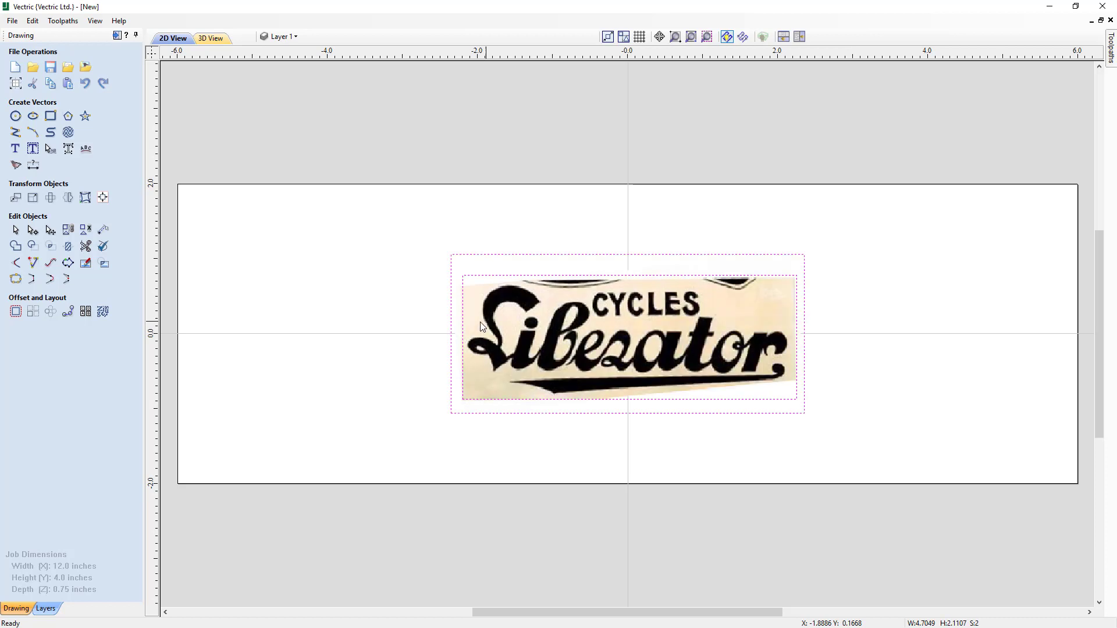
click(105, 266)
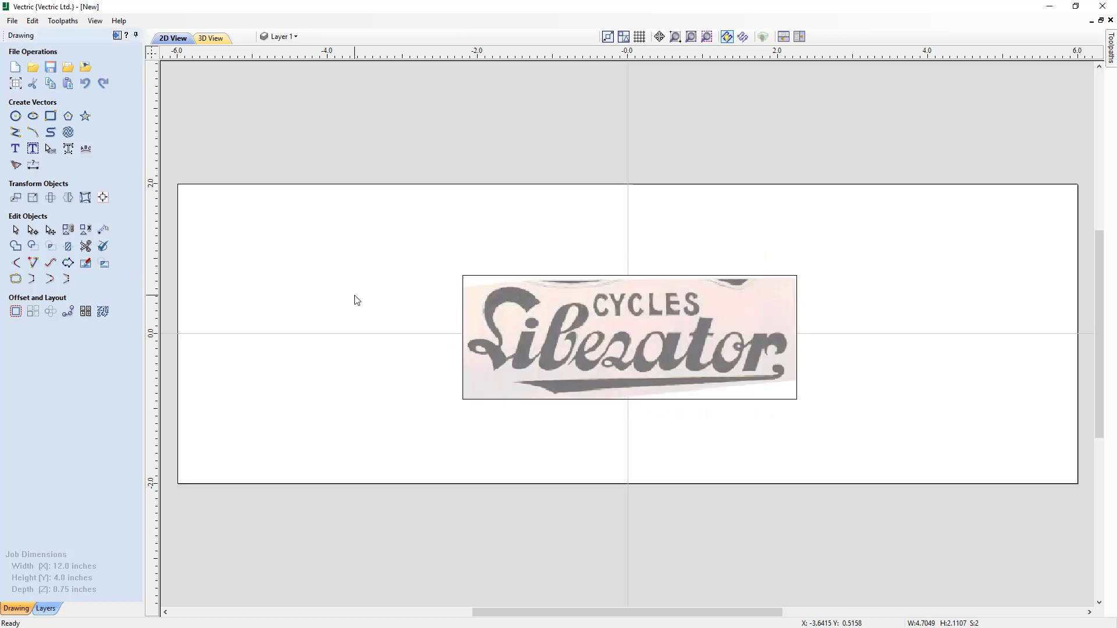
click(514, 315)
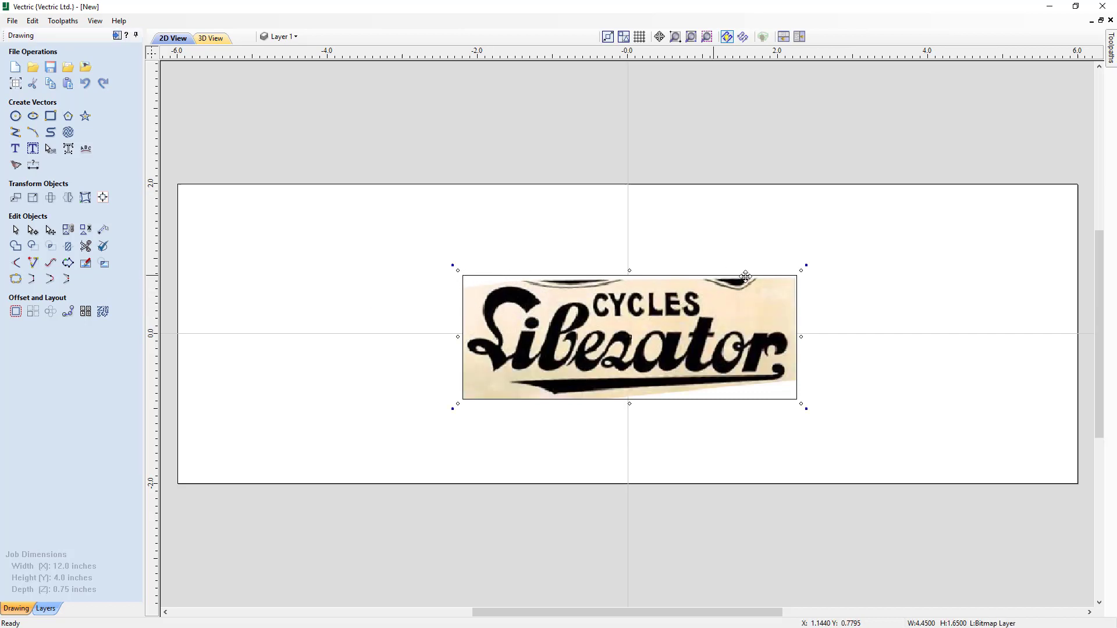
click(846, 305)
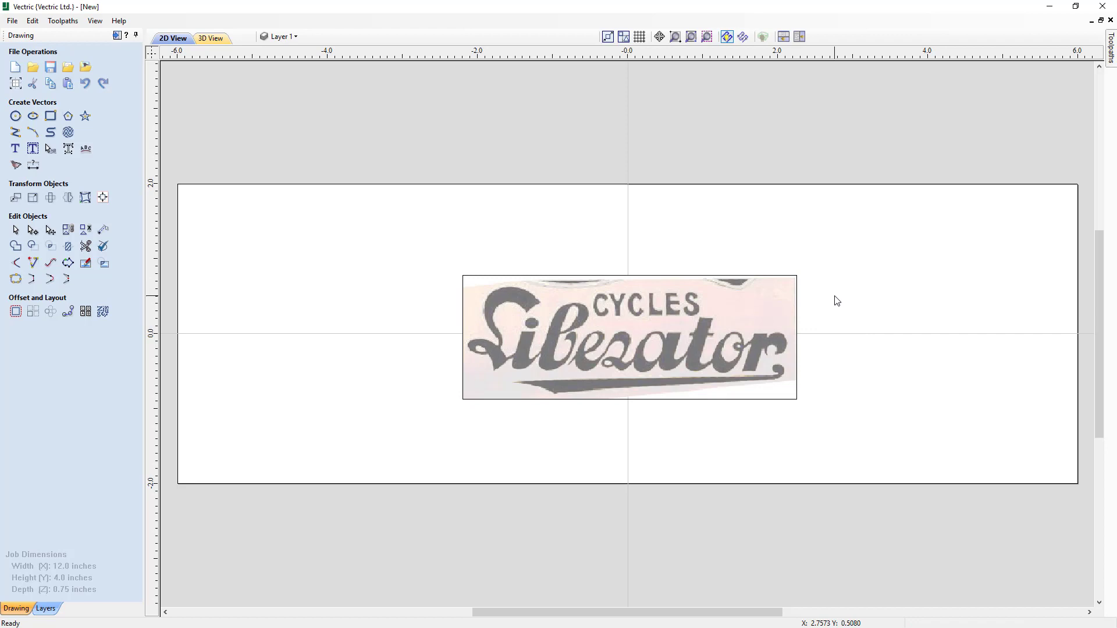
click(561, 278)
key(Escape)
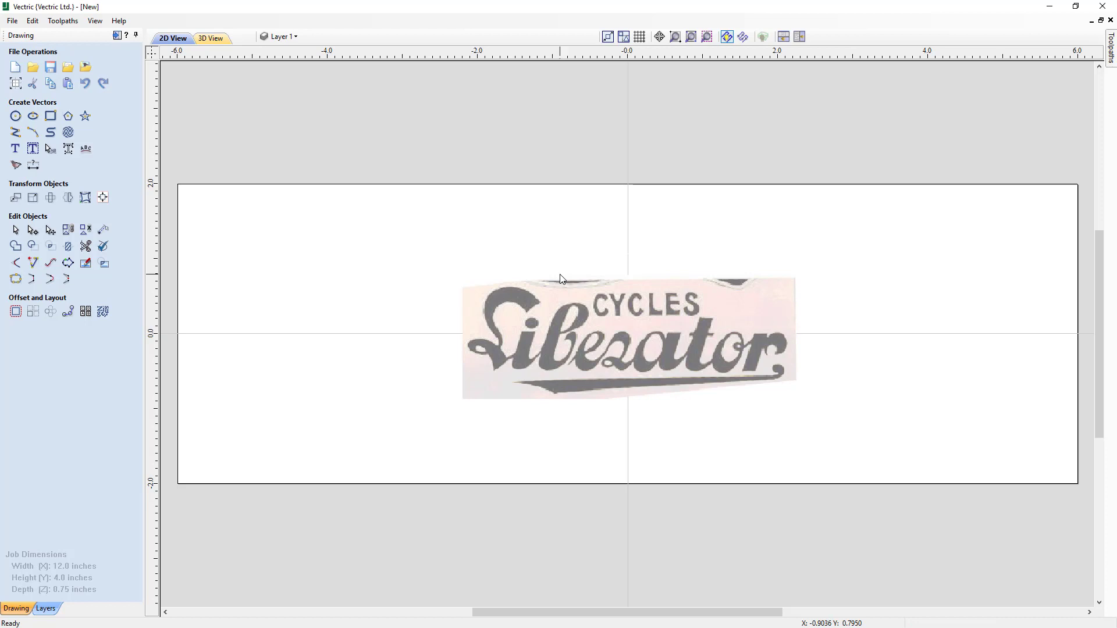
Resize the cropped image to 11 inches wide with linked proportions.
click(473, 327)
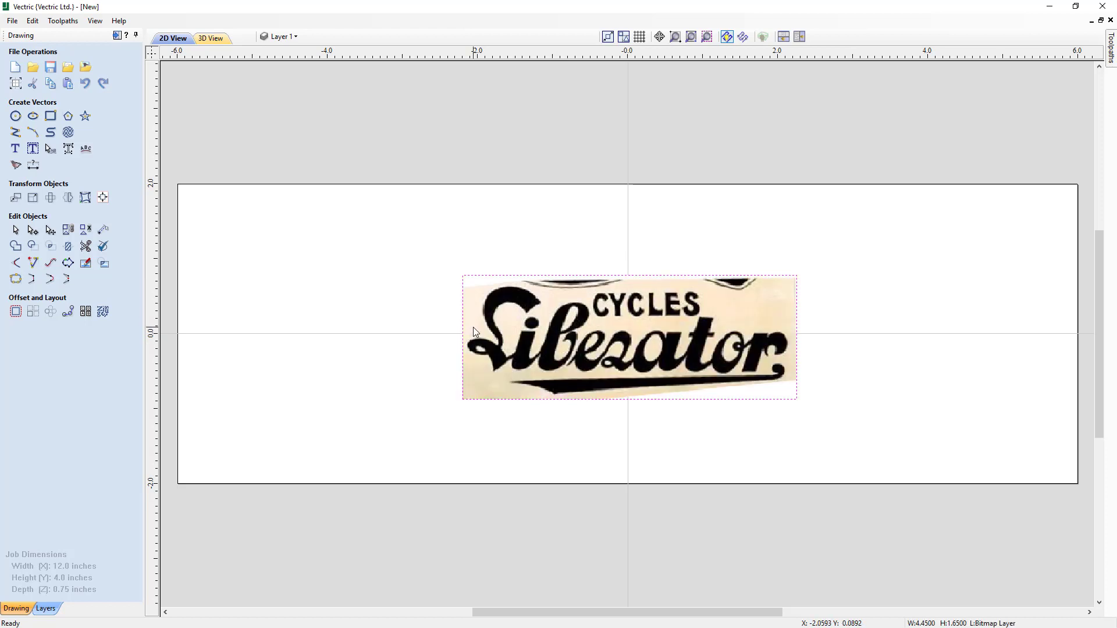
click(34, 201)
double_click(50, 183)
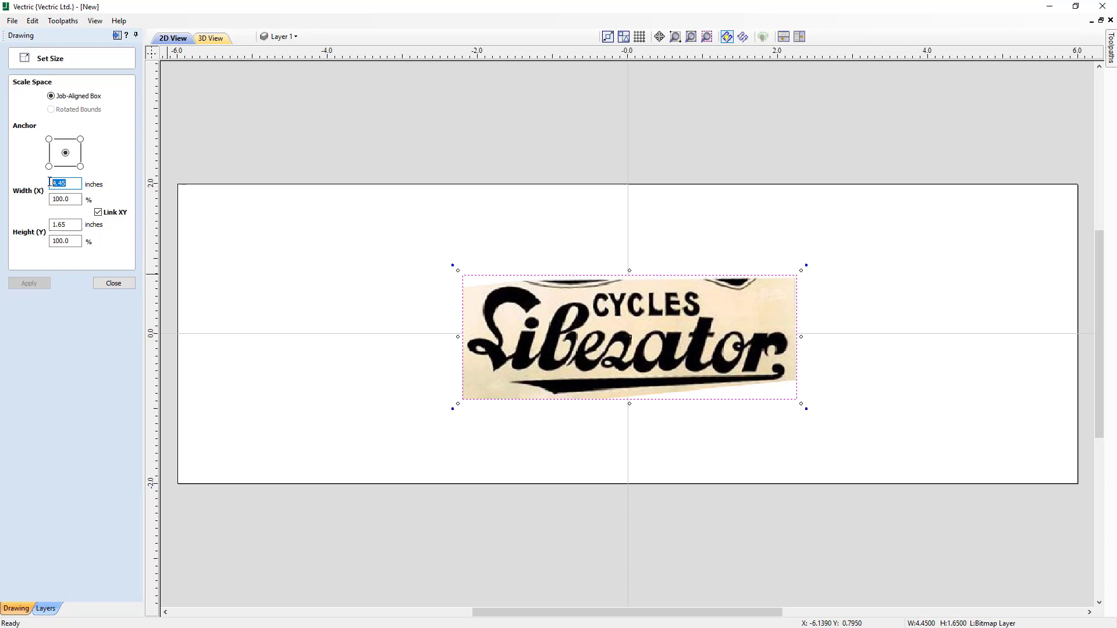
text(11)
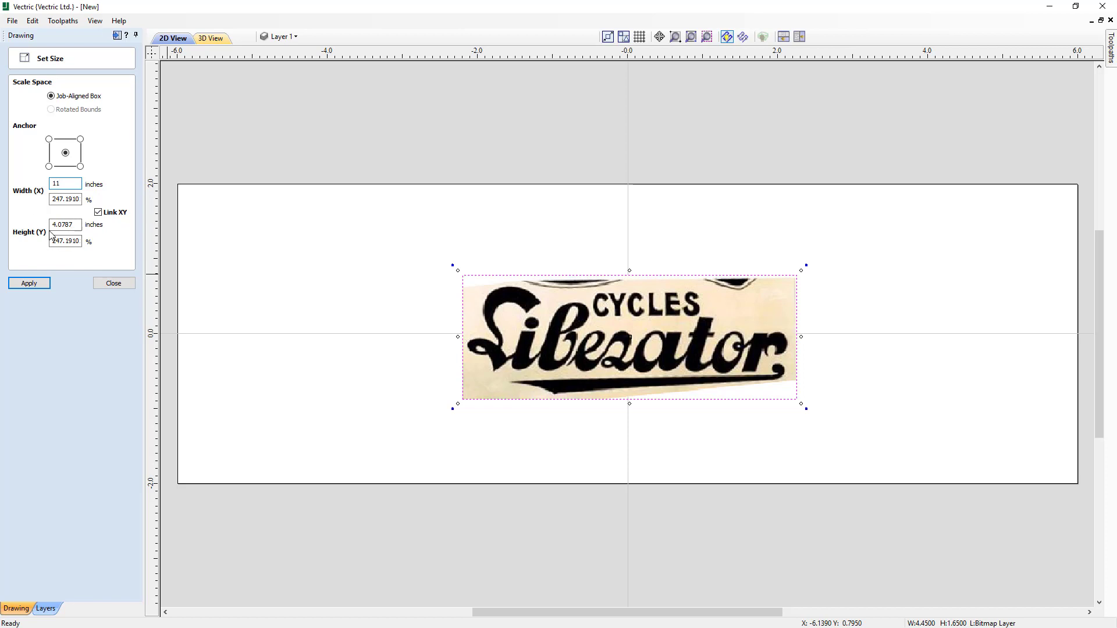
click(30, 282)
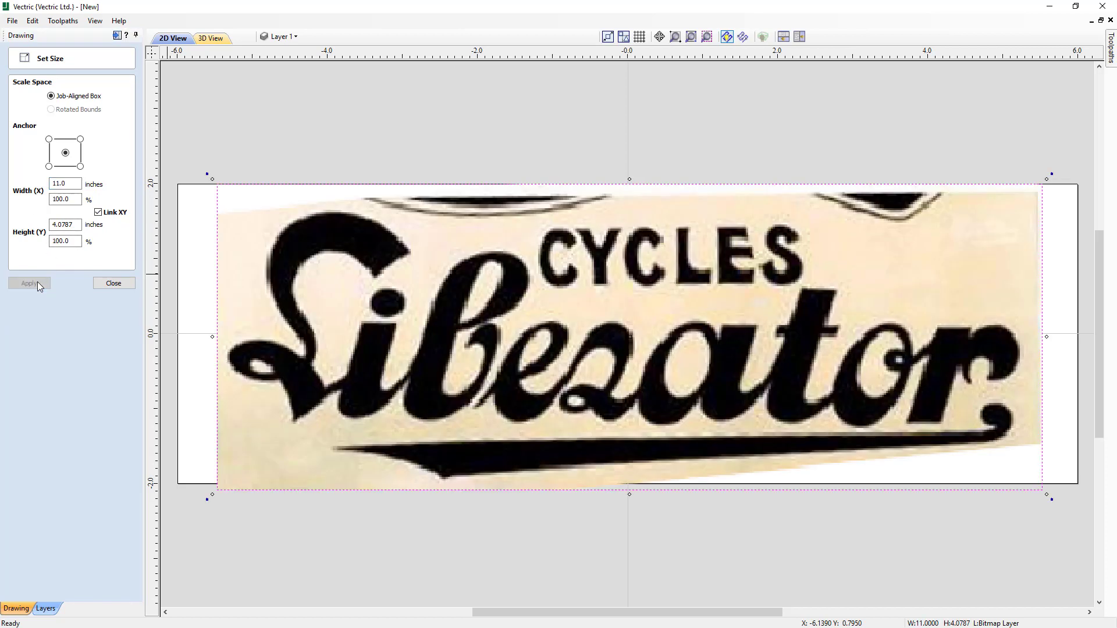
click(110, 282)
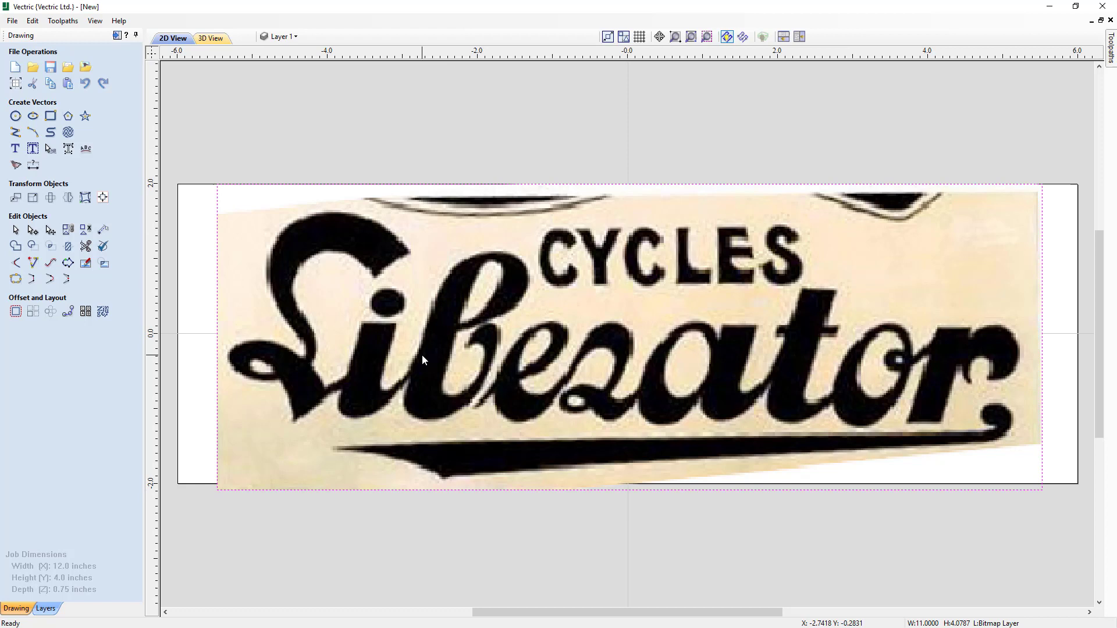
Nudge the bitmap slightly up and left, then reselect it.
key(Up)
key(Left)
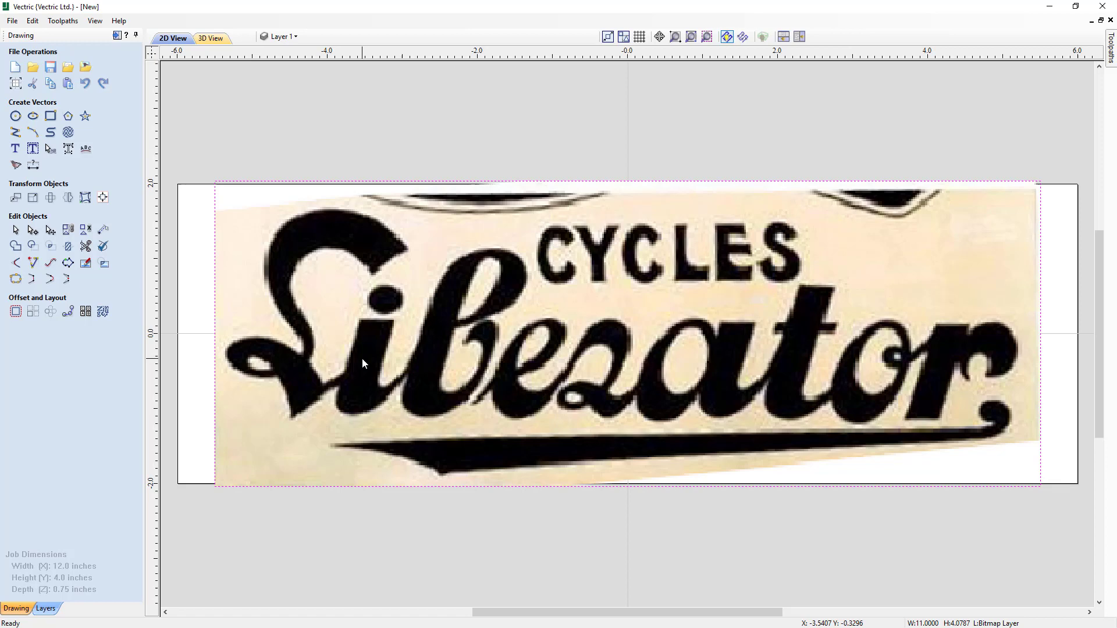
key(Escape)
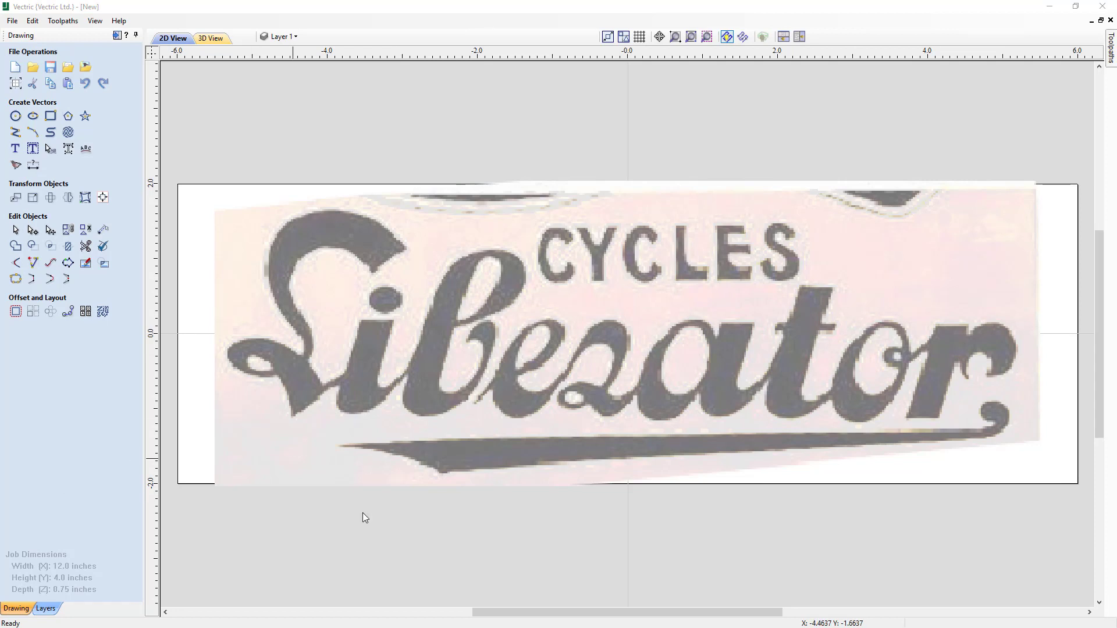
click(371, 467)
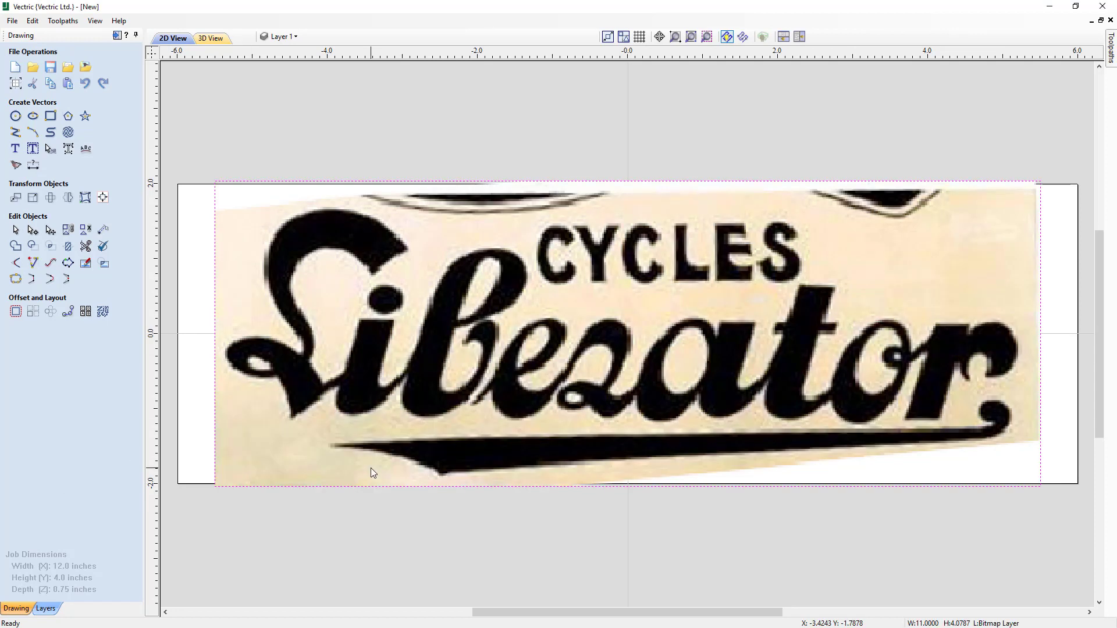
Open Trace Bitmap and try black-and-white tracing with threshold 0.60, then 0.45.
click(15, 165)
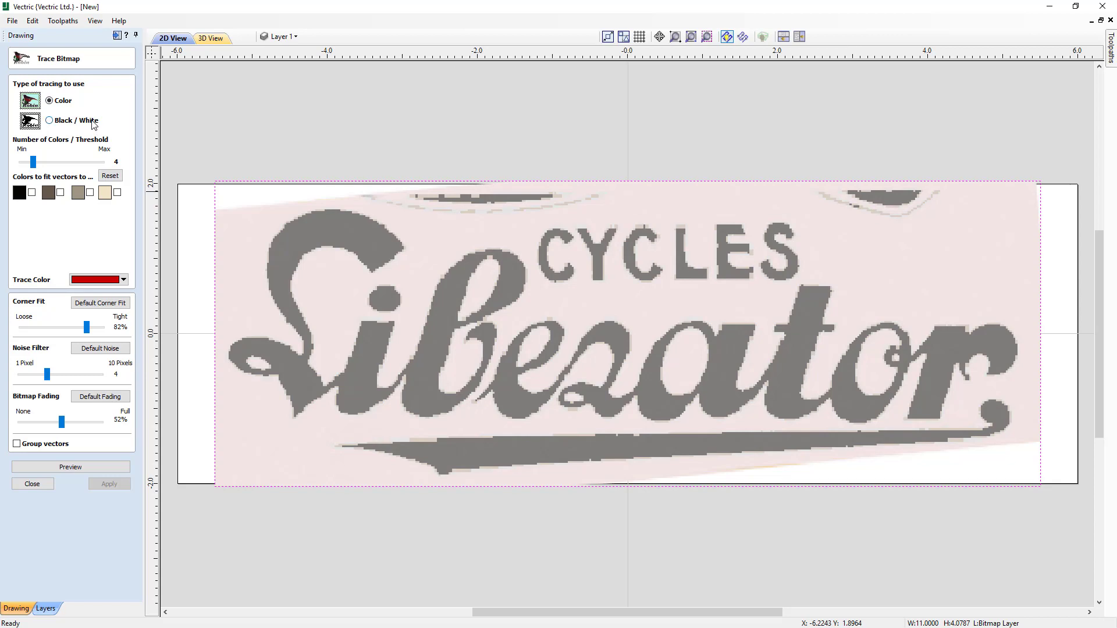
click(50, 121)
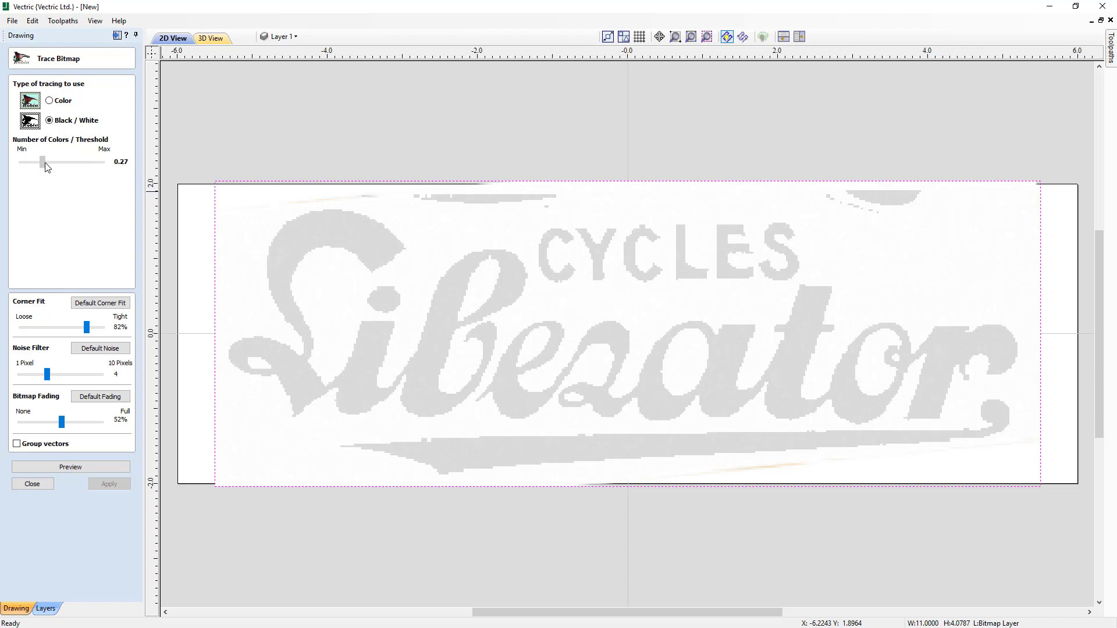
click(57, 165)
drag(57, 165, 71, 163)
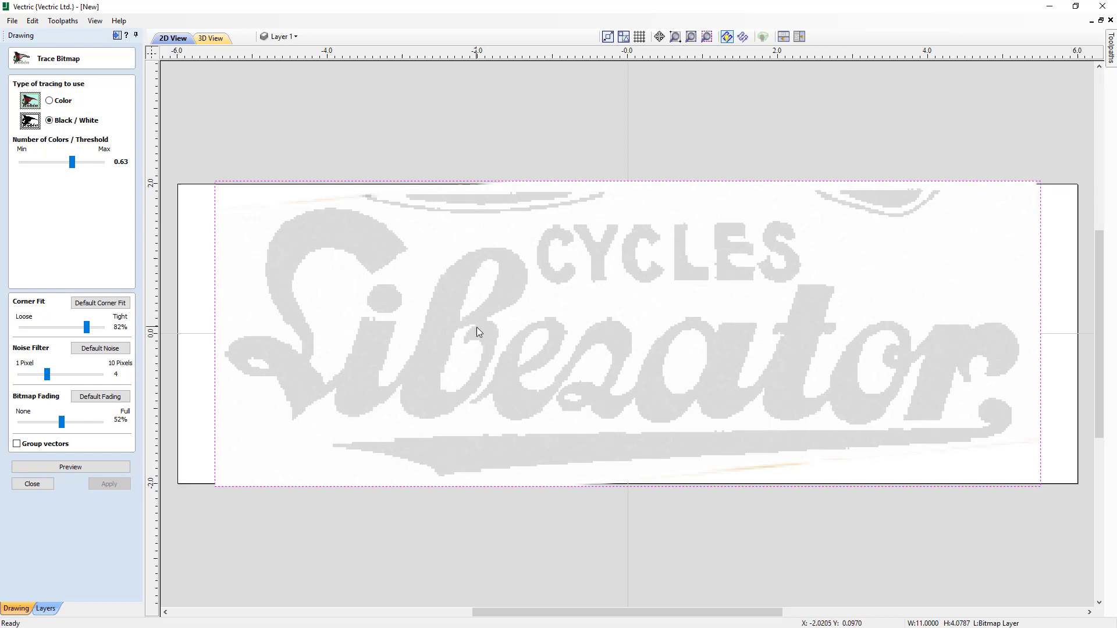
drag(72, 163, 43, 164)
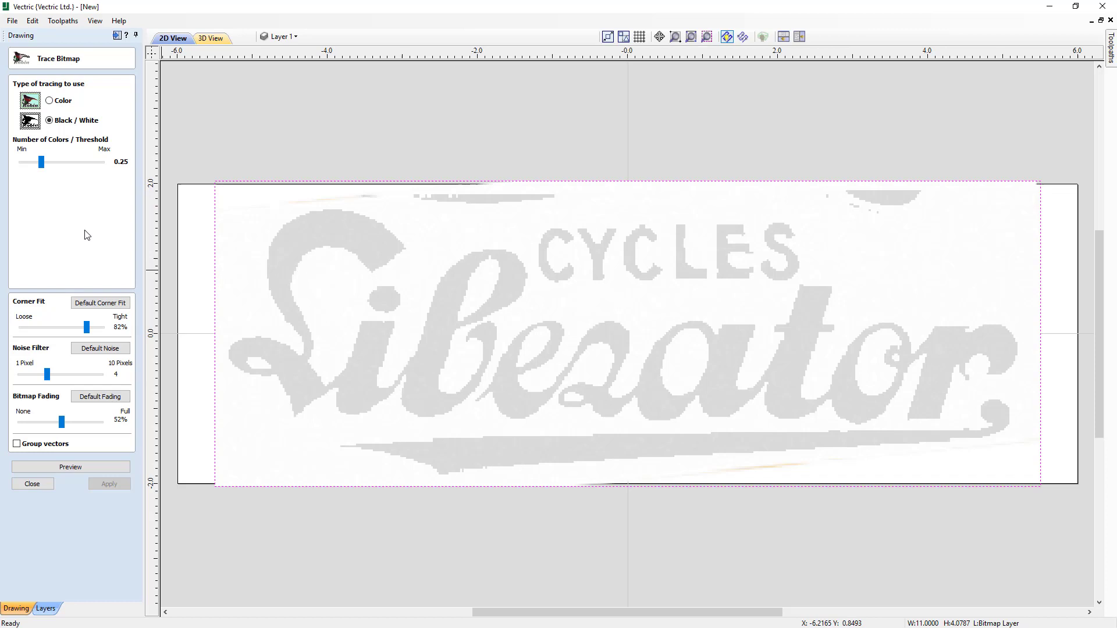
Return to colour tracing and cut the number of colours down from the maximum.
click(49, 102)
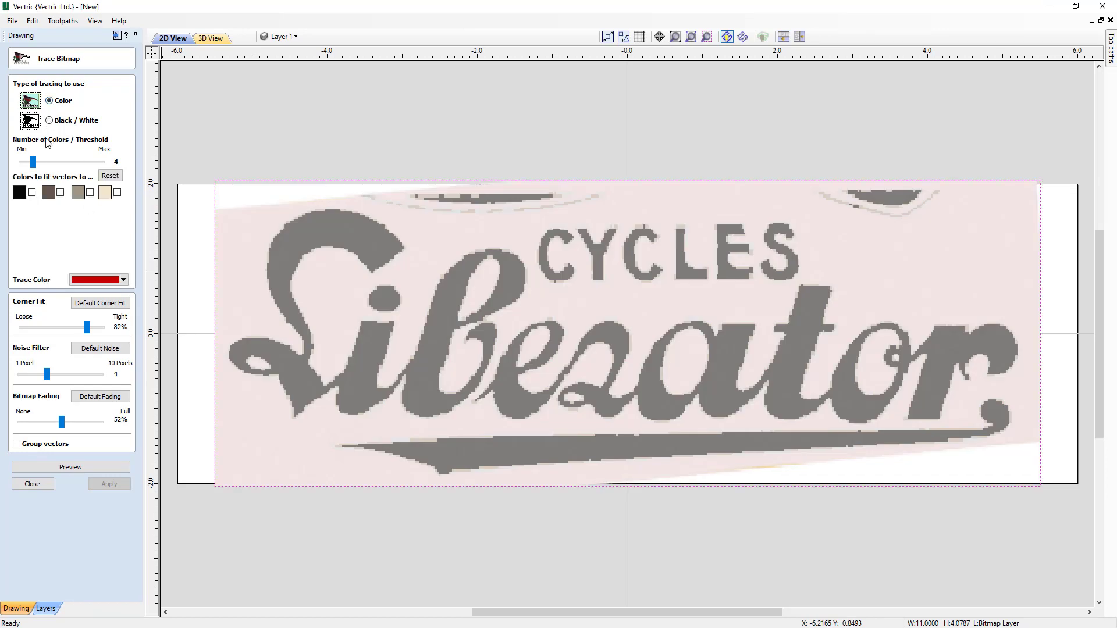
drag(34, 163, 134, 165)
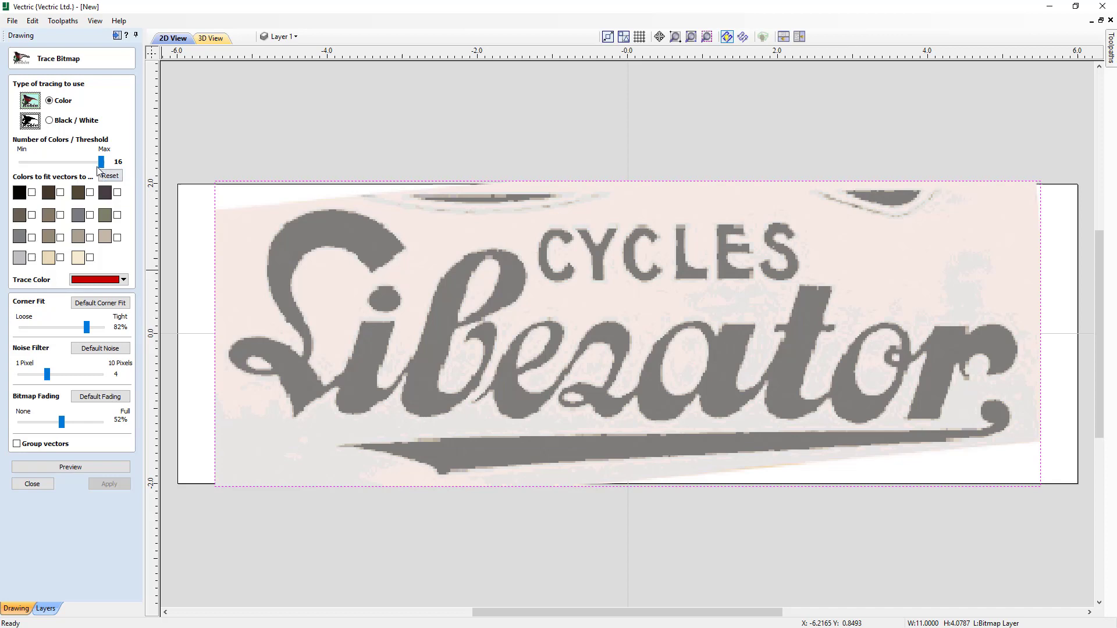
drag(94, 159, 69, 162)
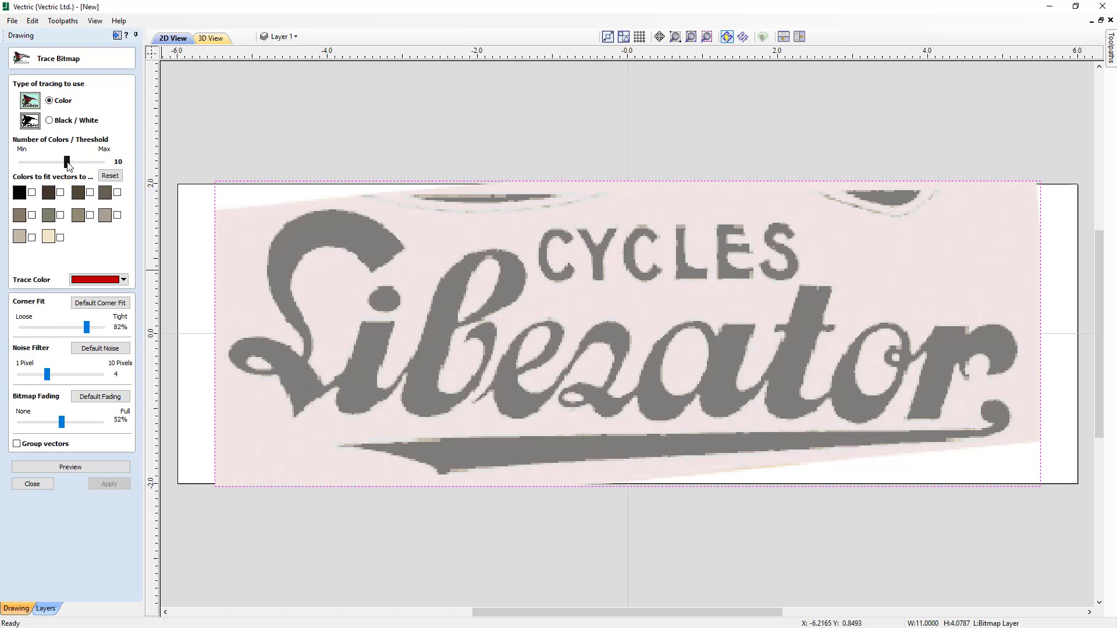
drag(66, 162, 33, 166)
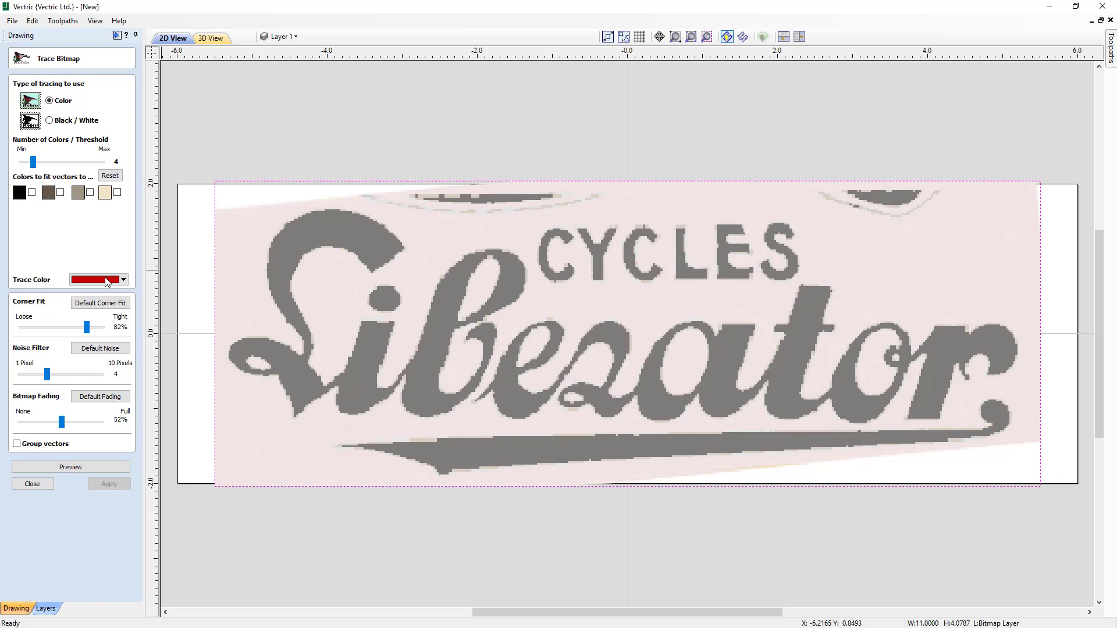
Try the colour swatches, leaving only black selected for tracing.
click(33, 193)
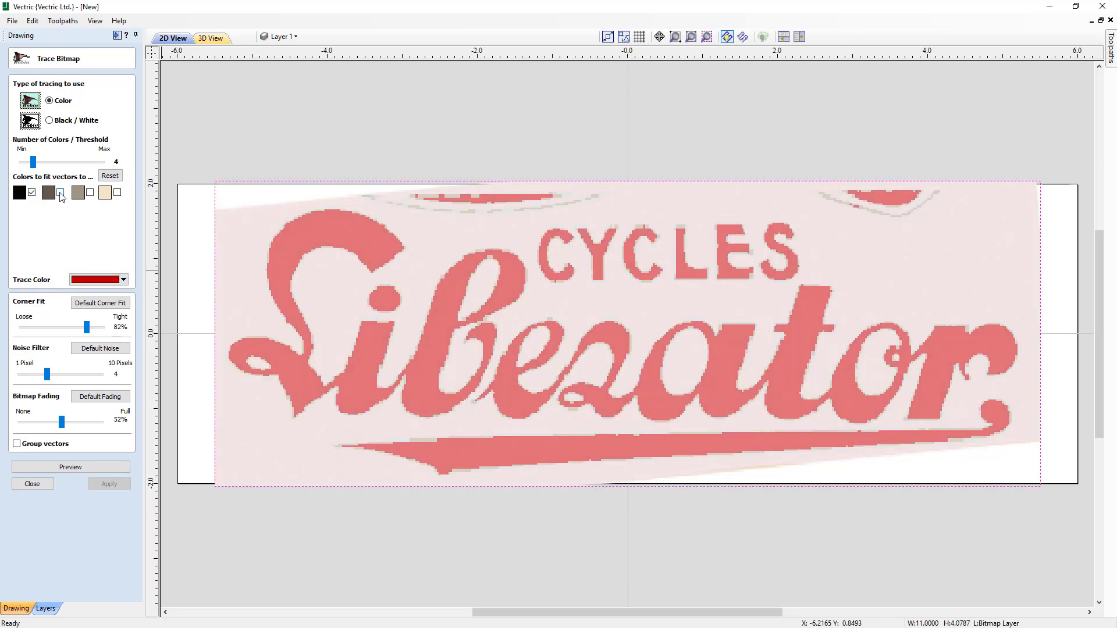
click(60, 192)
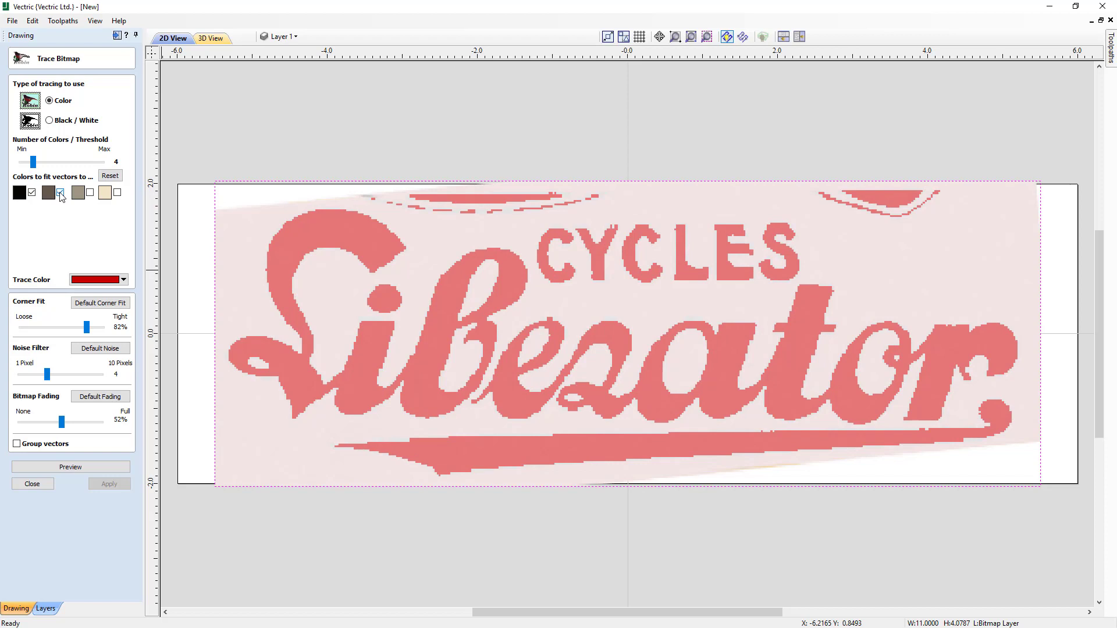
click(89, 193)
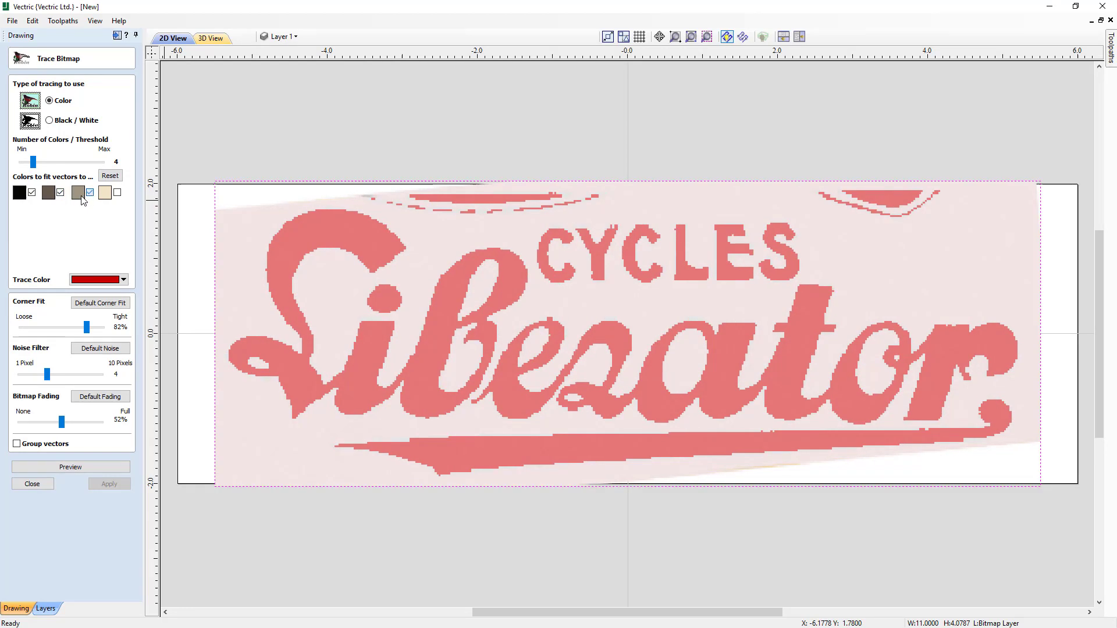
click(81, 201)
click(61, 193)
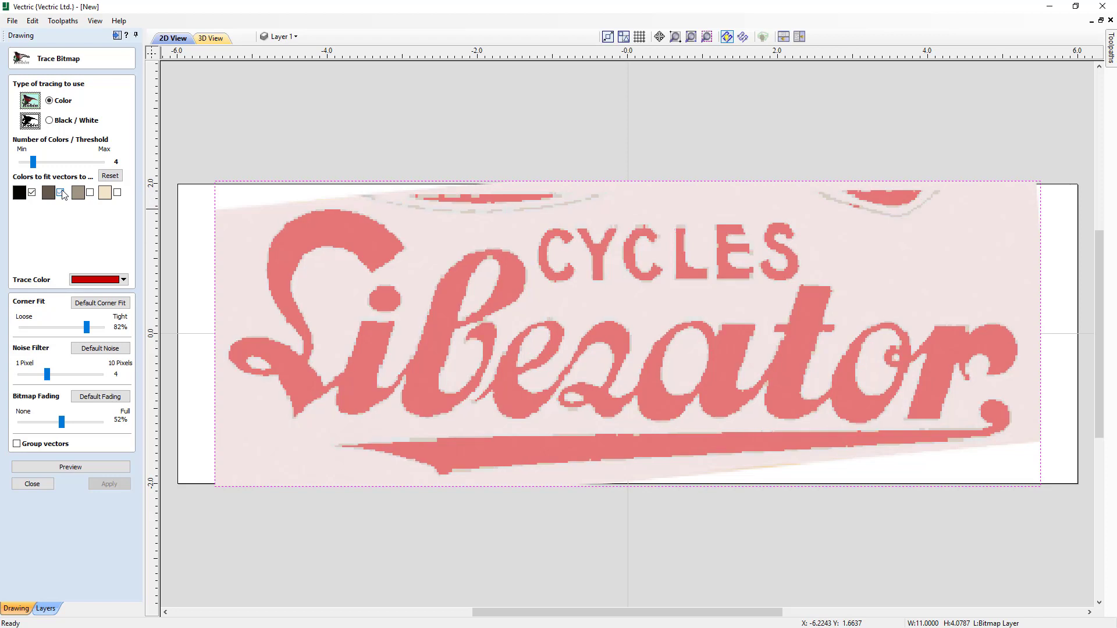
Set the trace colour to red and fade the bitmap slightly more.
click(124, 280)
click(100, 312)
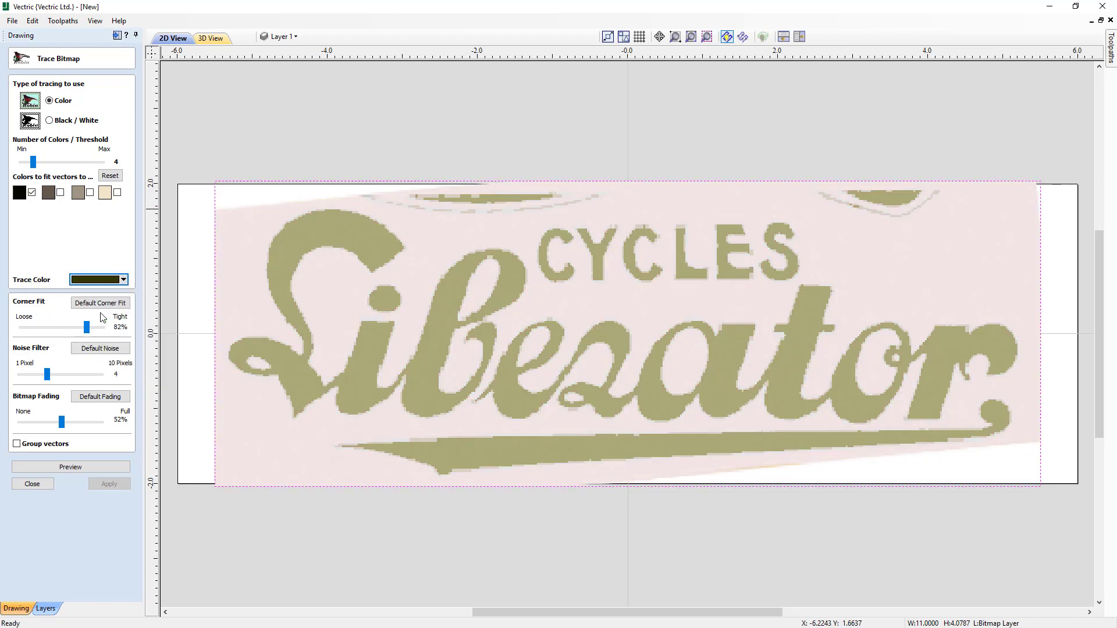
click(123, 280)
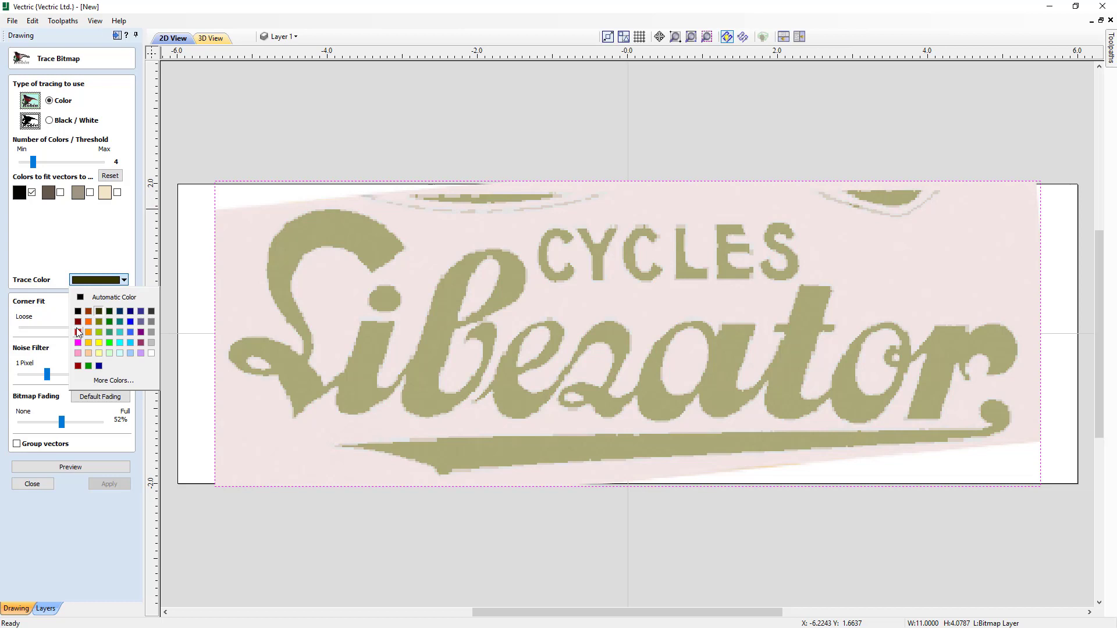
click(78, 332)
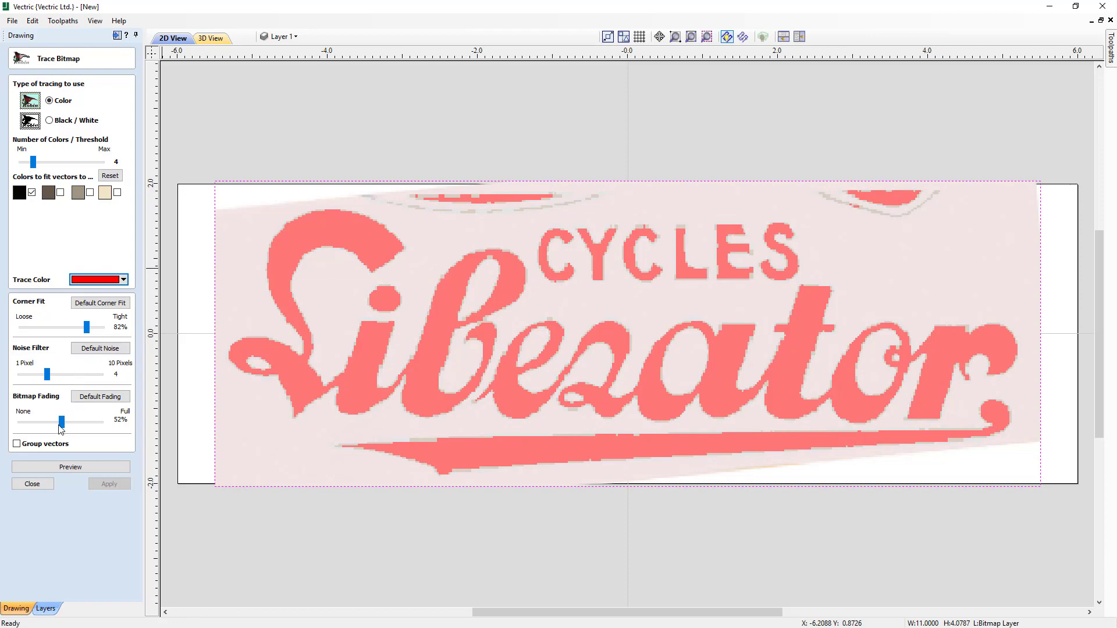
mouse_move(61, 426)
mouse_down()
mouse_move(20, 424)
mouse_move(62, 423)
mouse_up()
Trace the black colour with corner fit loosened almost fully and preview the result.
click(31, 192)
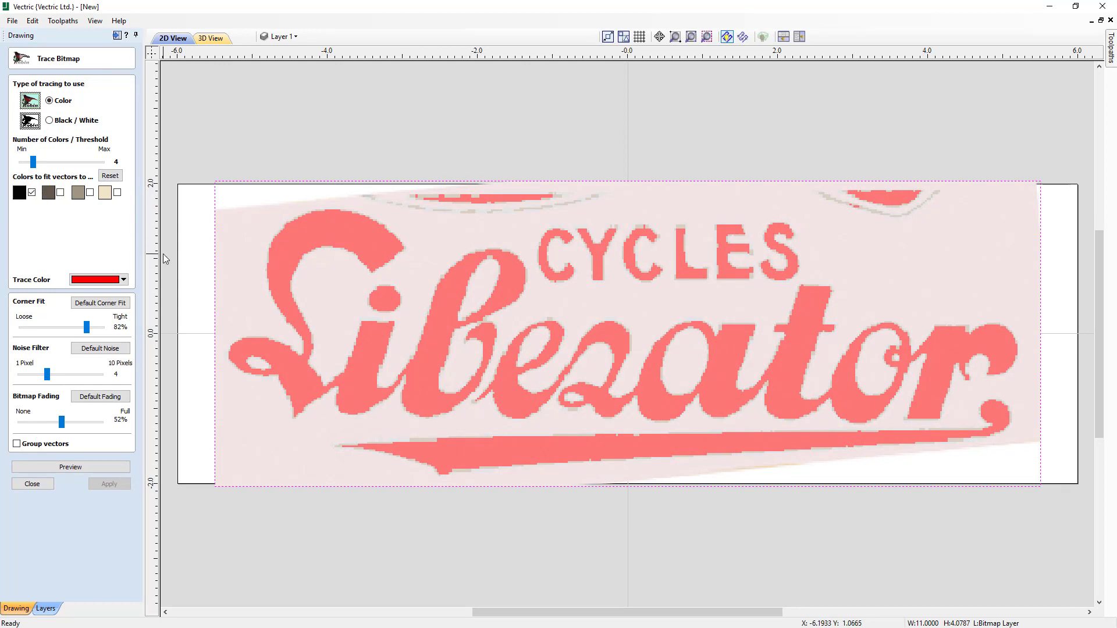
click(80, 466)
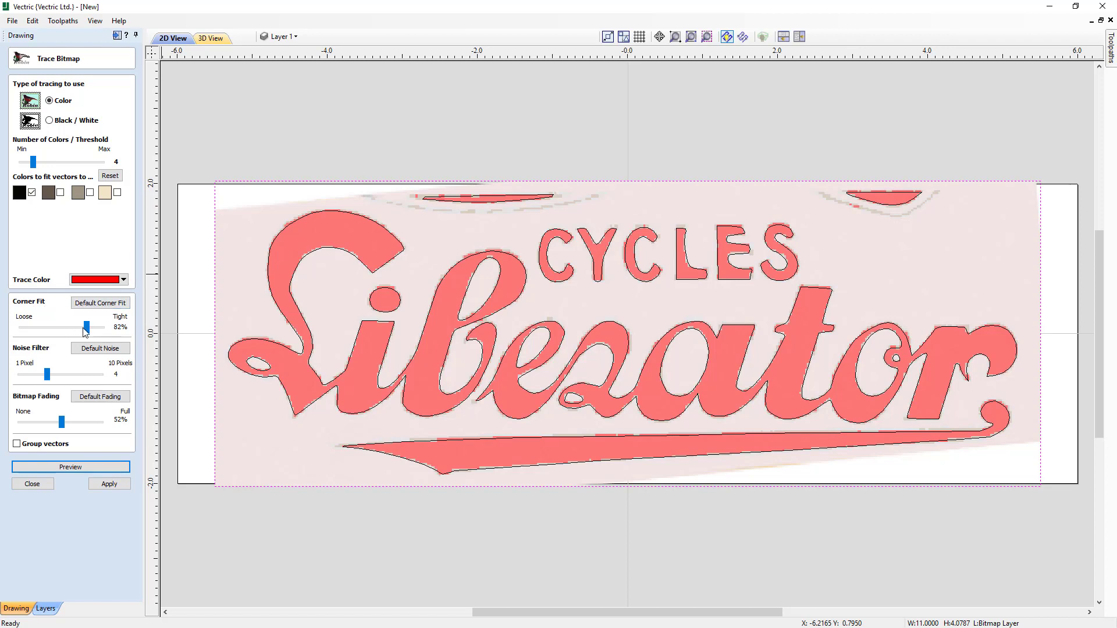
mouse_move(85, 331)
mouse_down()
mouse_move(18, 340)
mouse_move(22, 329)
mouse_move(106, 334)
mouse_up()
click(70, 467)
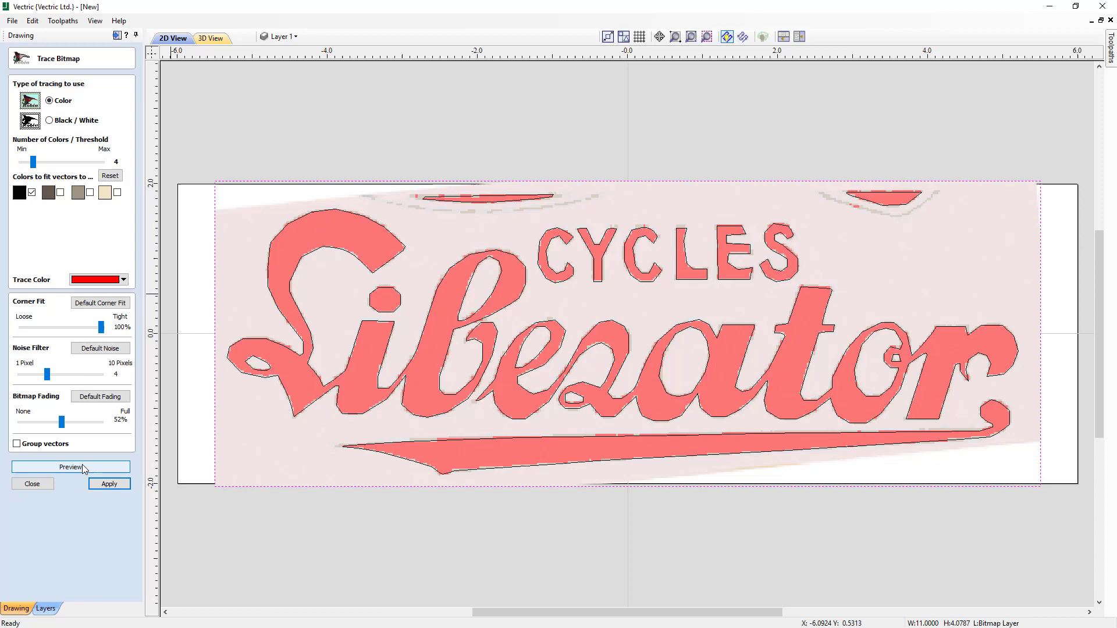
scroll(400, 251, up, 5)
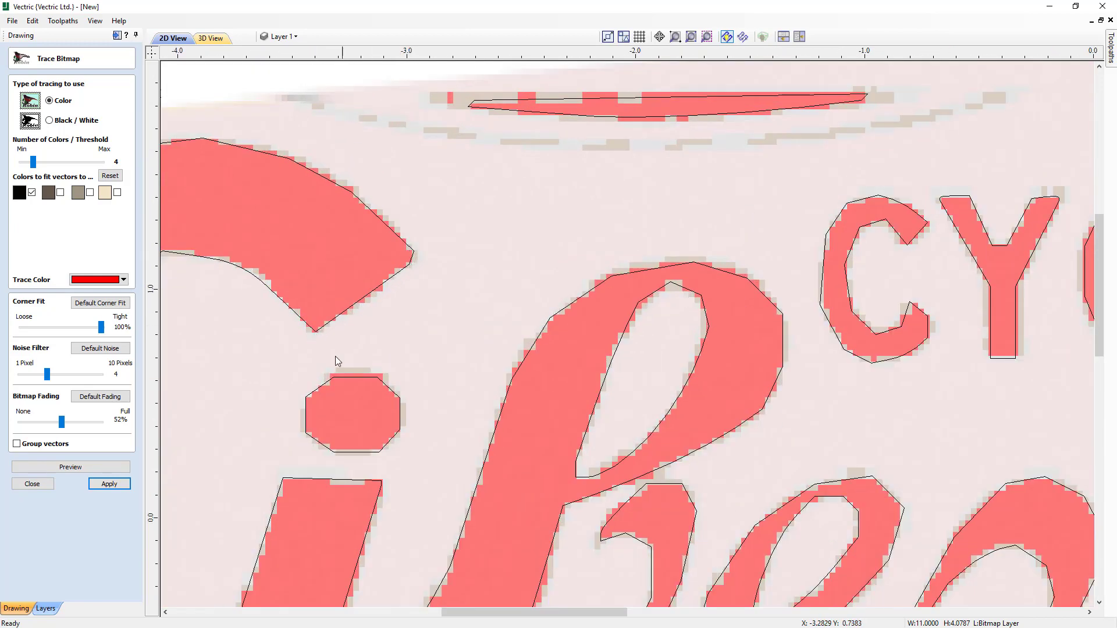
Restore the default 82% corner fit and preview the smoother trace.
click(112, 304)
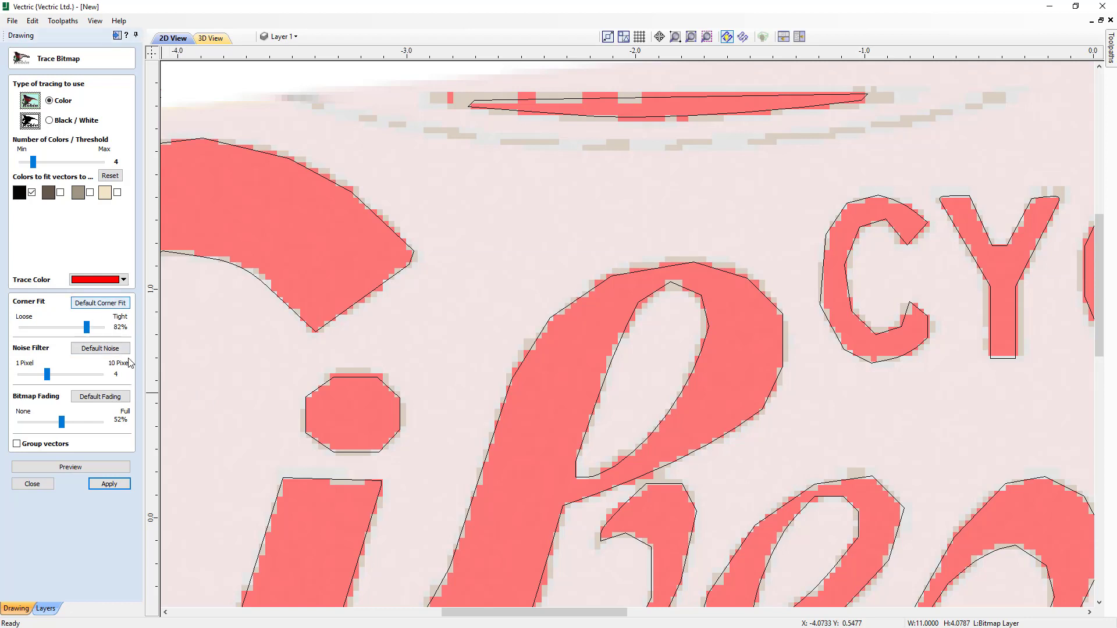
click(84, 471)
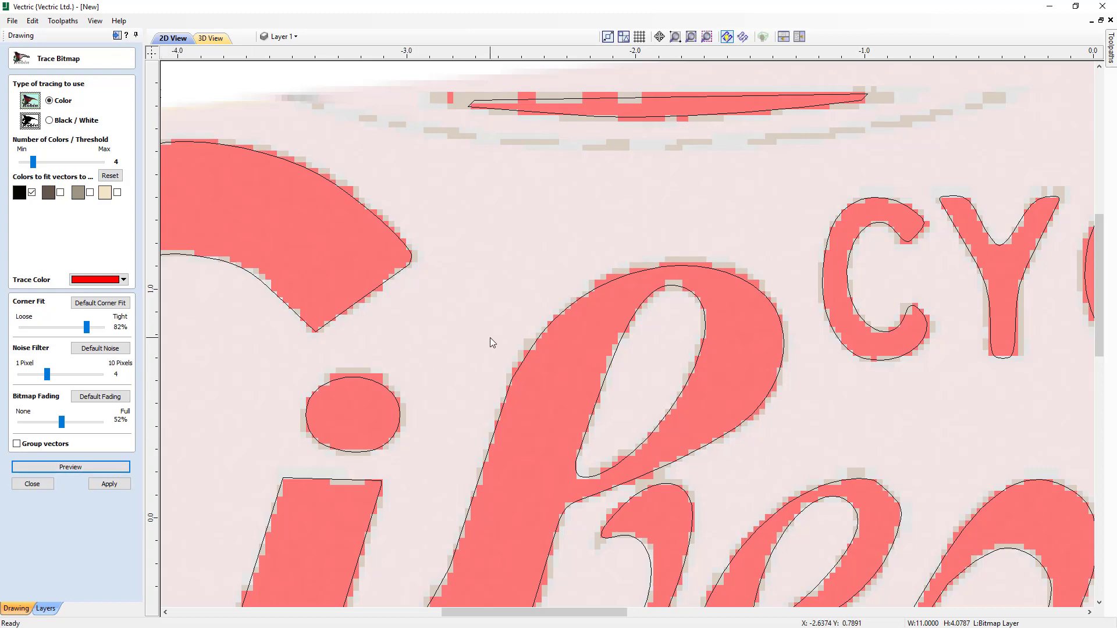
scroll(490, 337, down, 4)
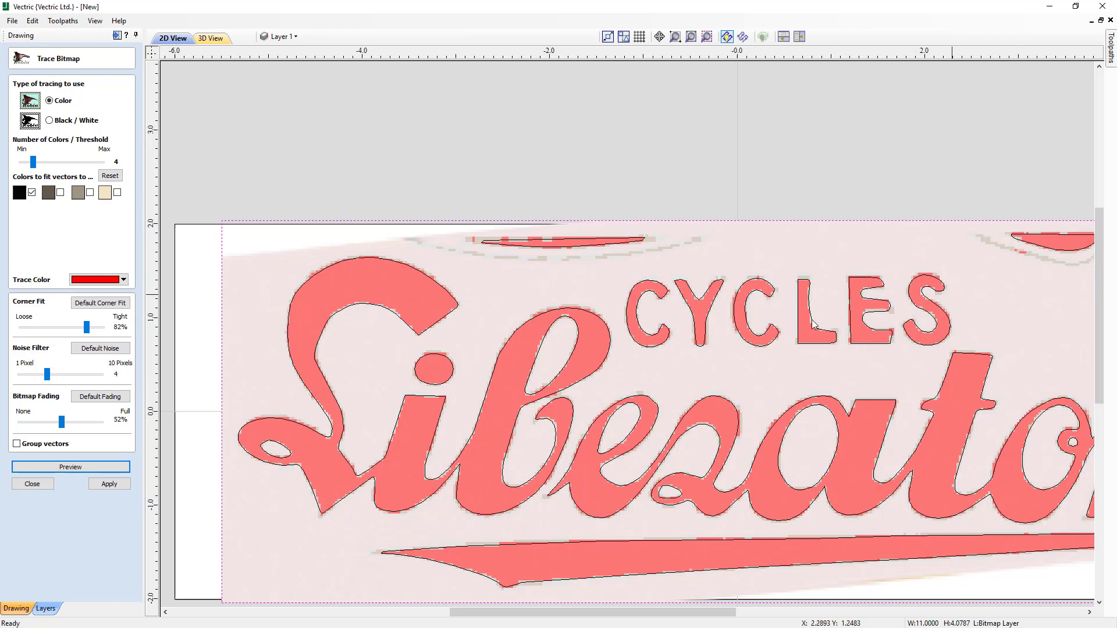
Raise the trace noise filter from 1 to 4 pixels, previewing each value, and set bitmap fading to 54%.
mouse_move(47, 374)
mouse_down()
mouse_move(26, 378)
mouse_move(34, 386)
mouse_up()
click(69, 469)
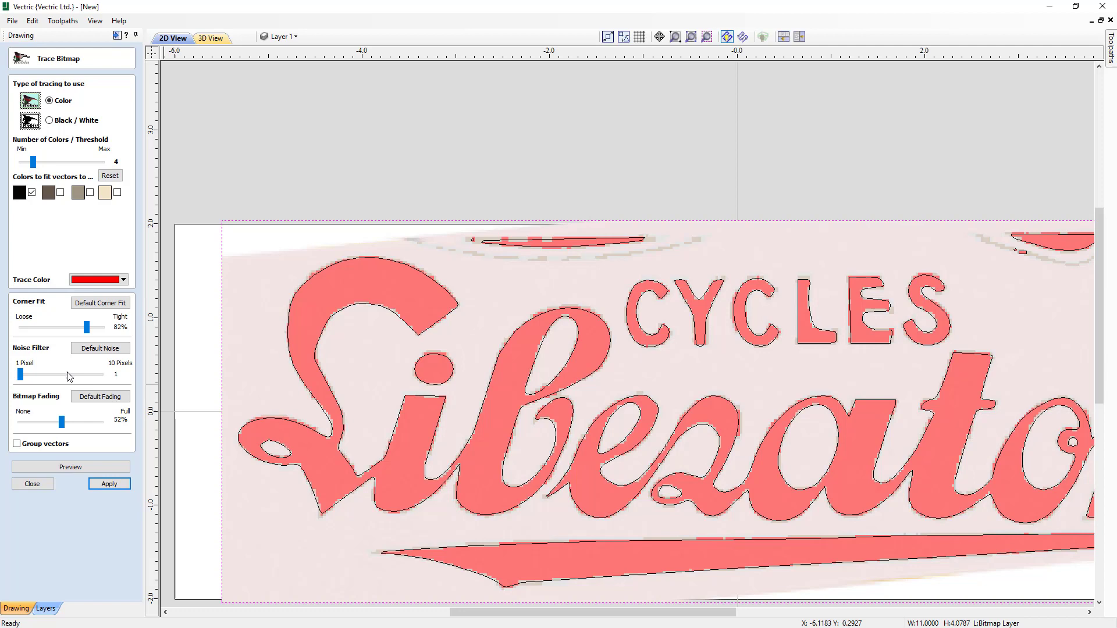
drag(22, 377, 30, 376)
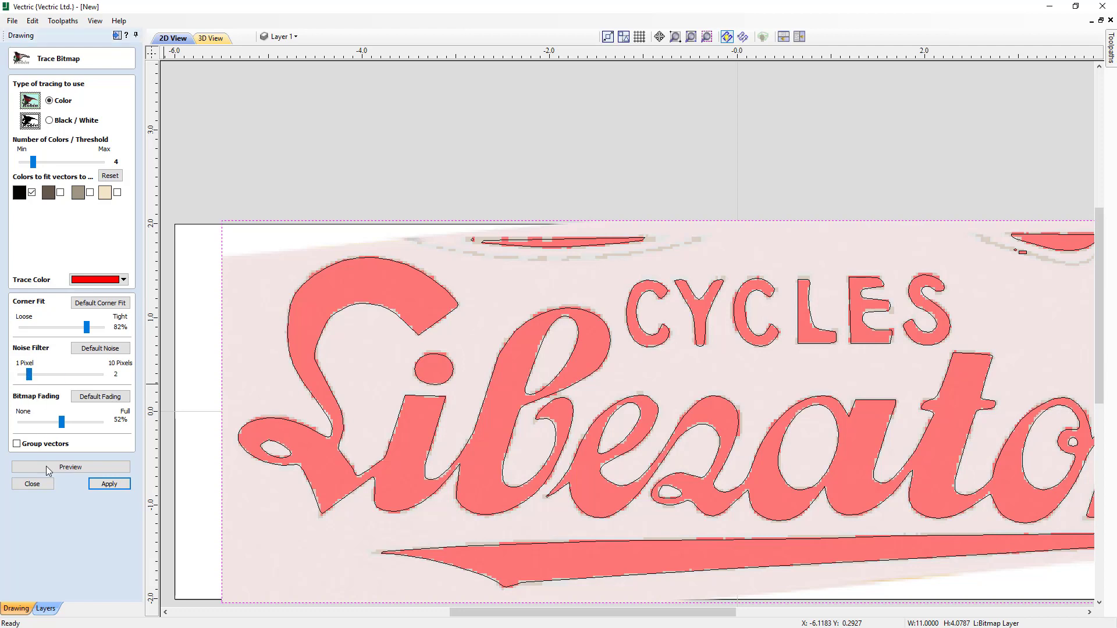
click(51, 469)
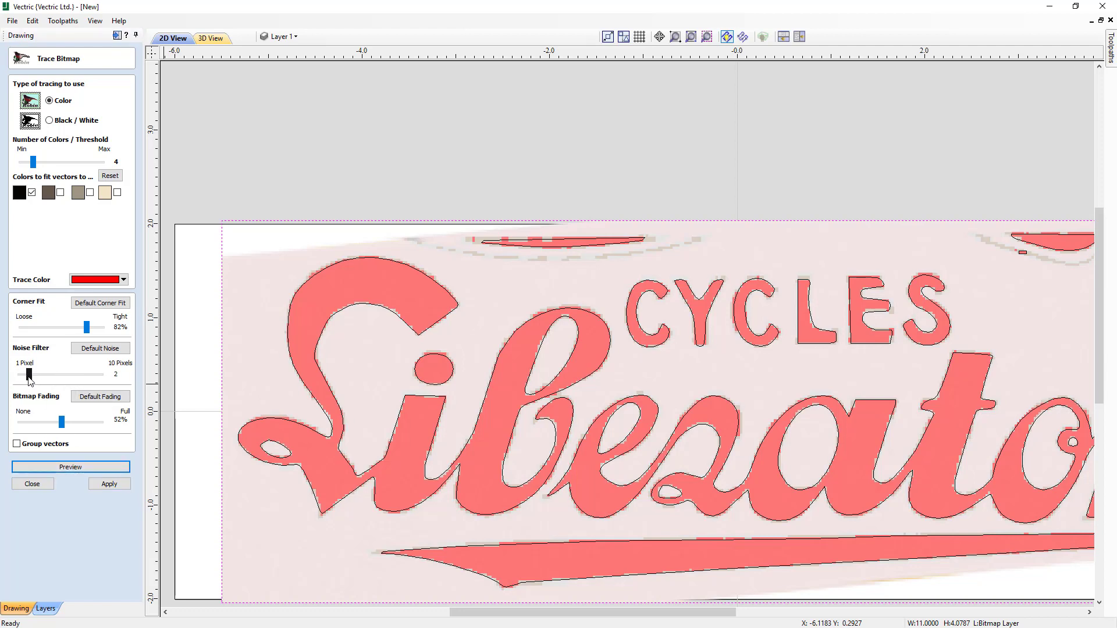
drag(32, 379, 38, 377)
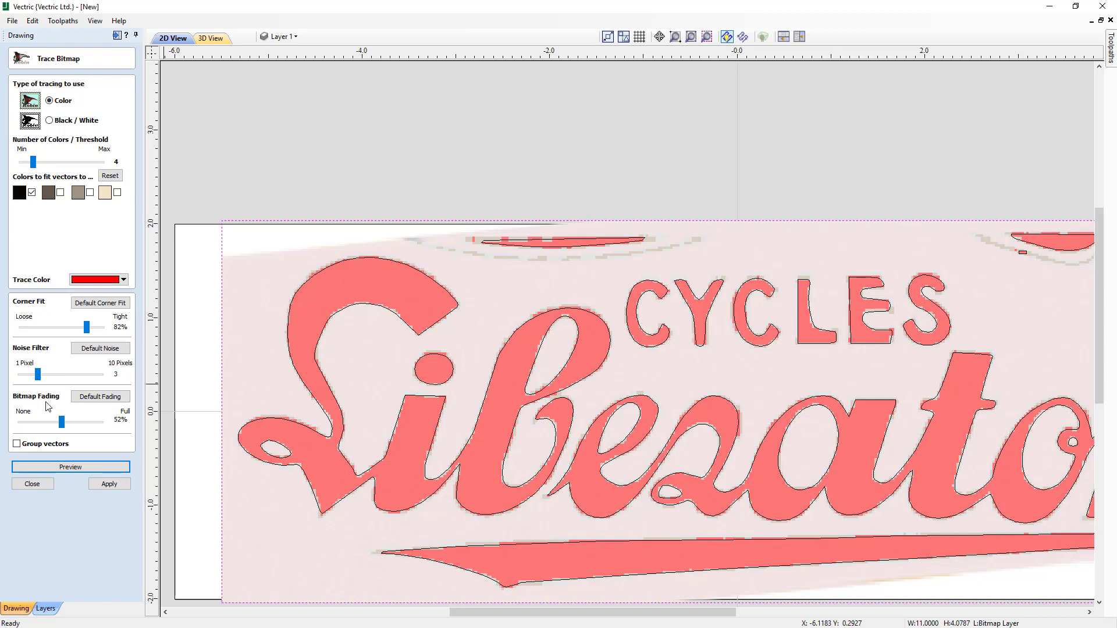
click(57, 470)
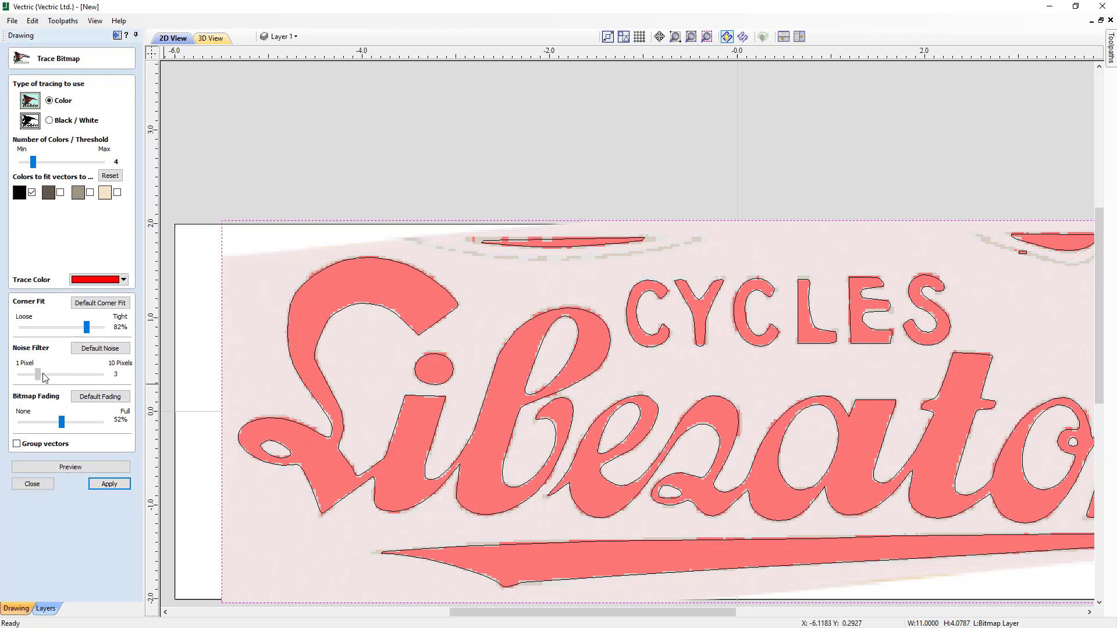
drag(45, 378, 47, 376)
click(64, 469)
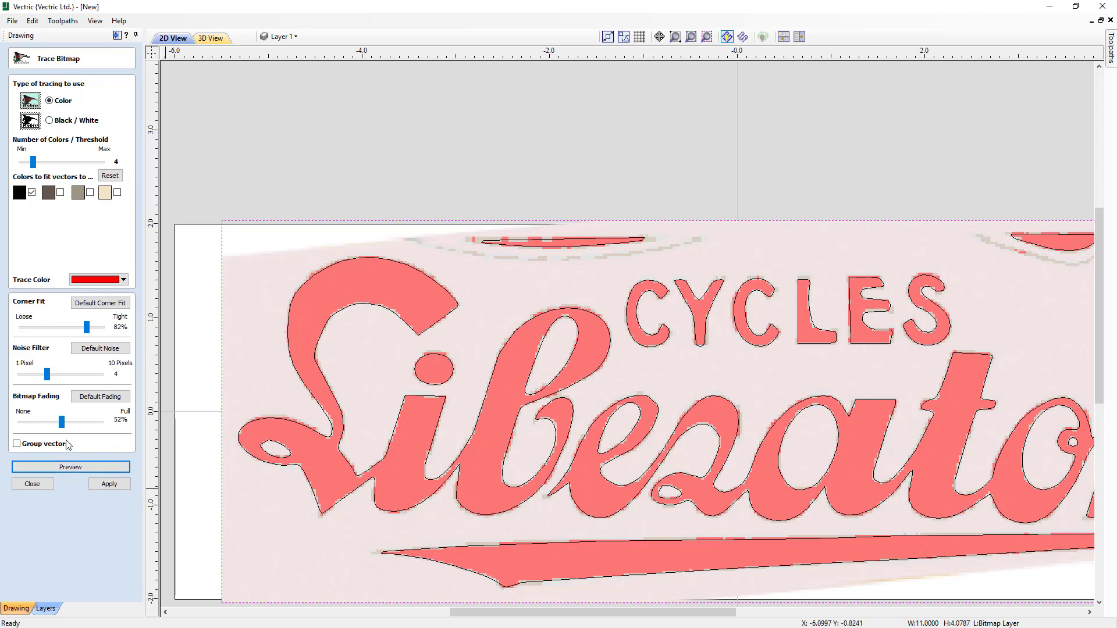
drag(62, 422, 64, 430)
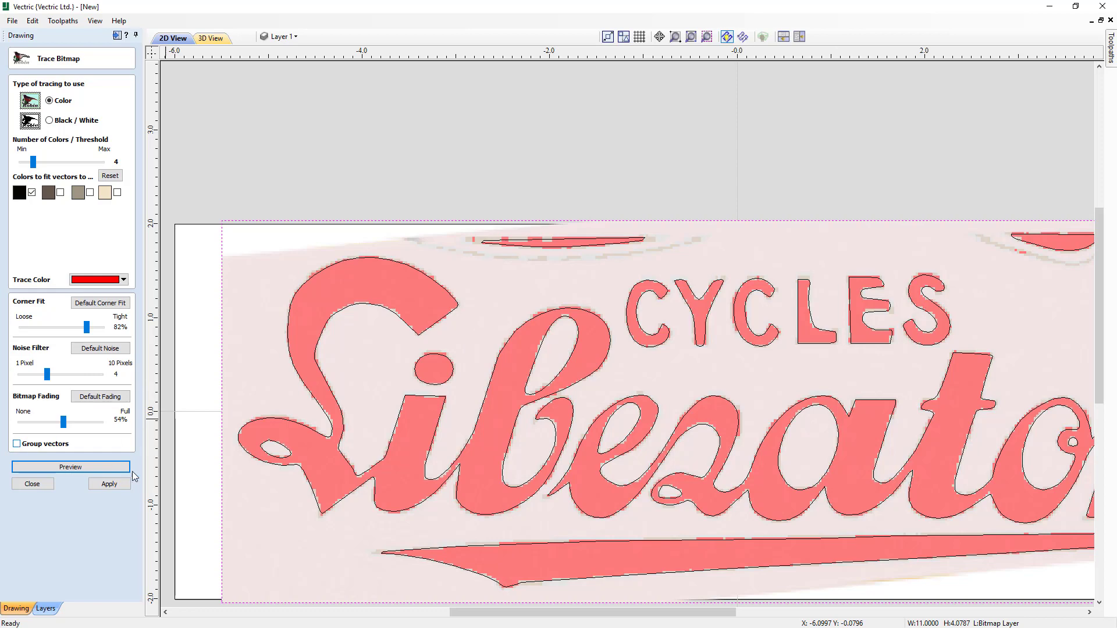
Apply the trace, close Trace Bitmap, and check the traced Lib and C outlines.
click(124, 489)
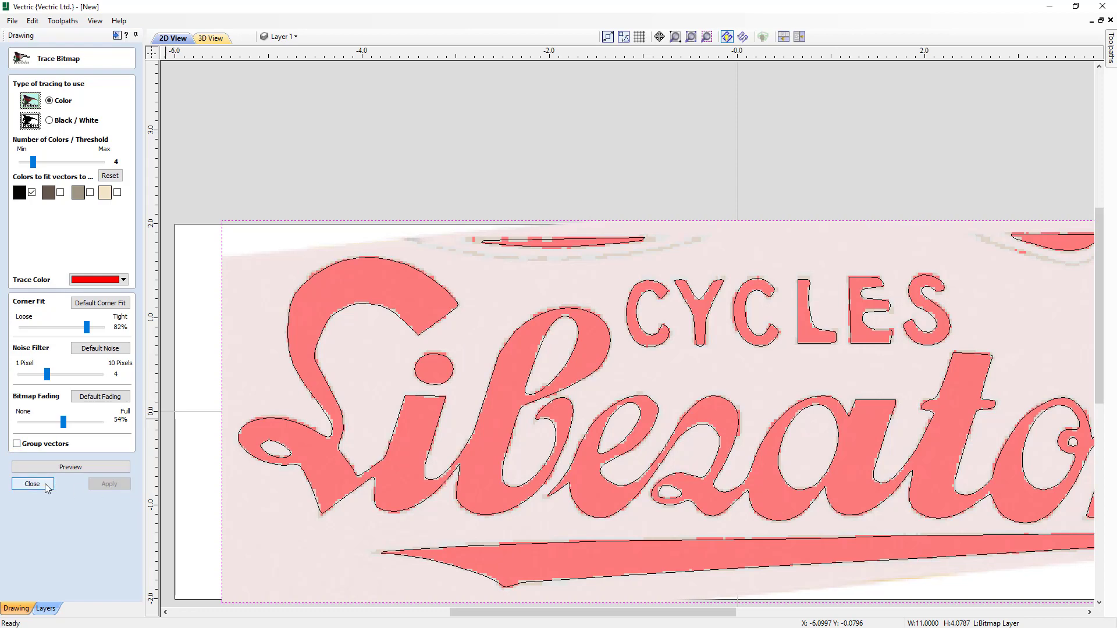
click(44, 483)
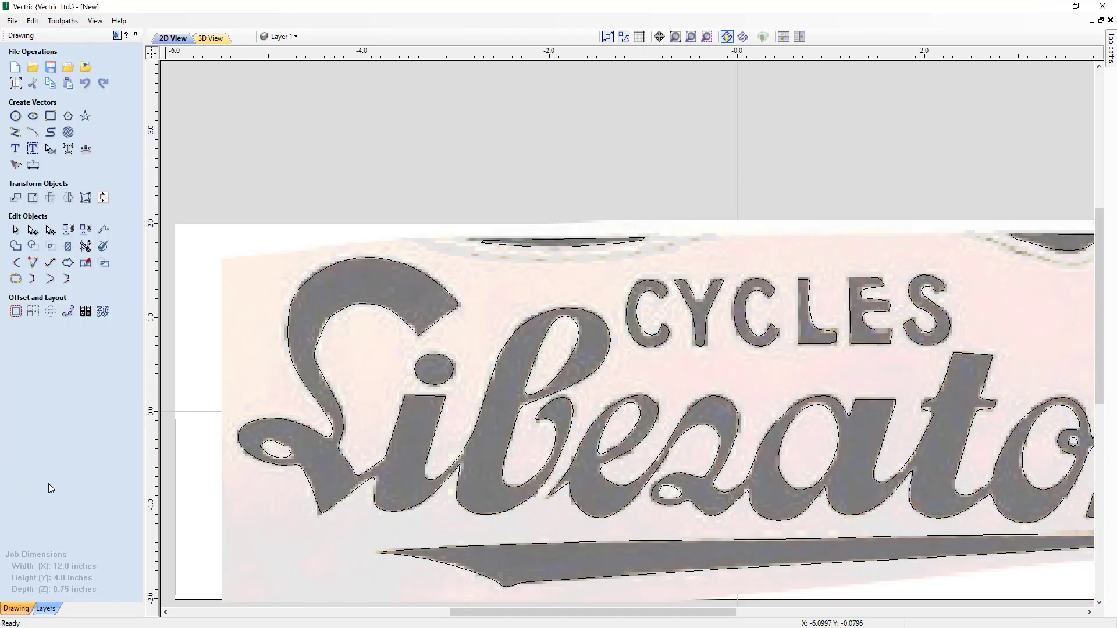
click(599, 370)
click(635, 343)
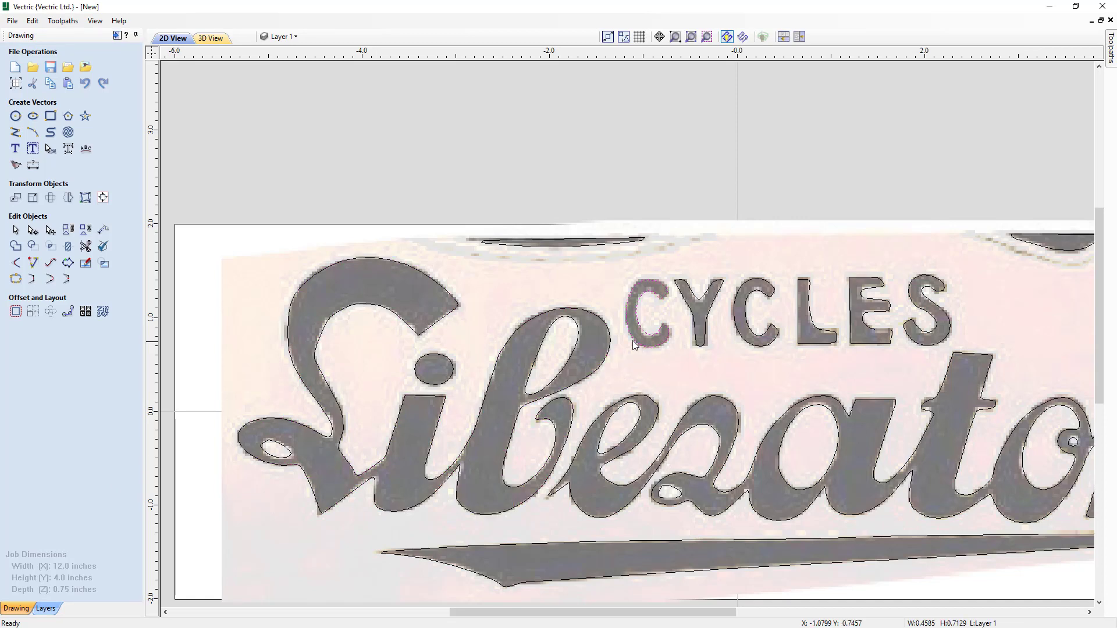
click(503, 196)
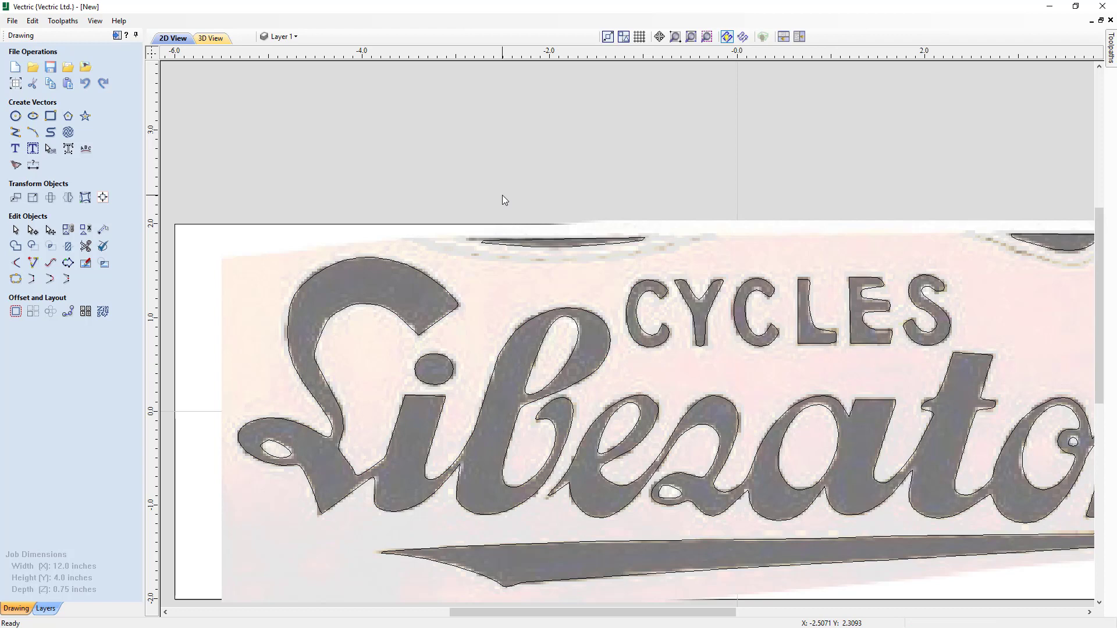
Hide the bitmap layer so only the traced vectors show.
click(295, 36)
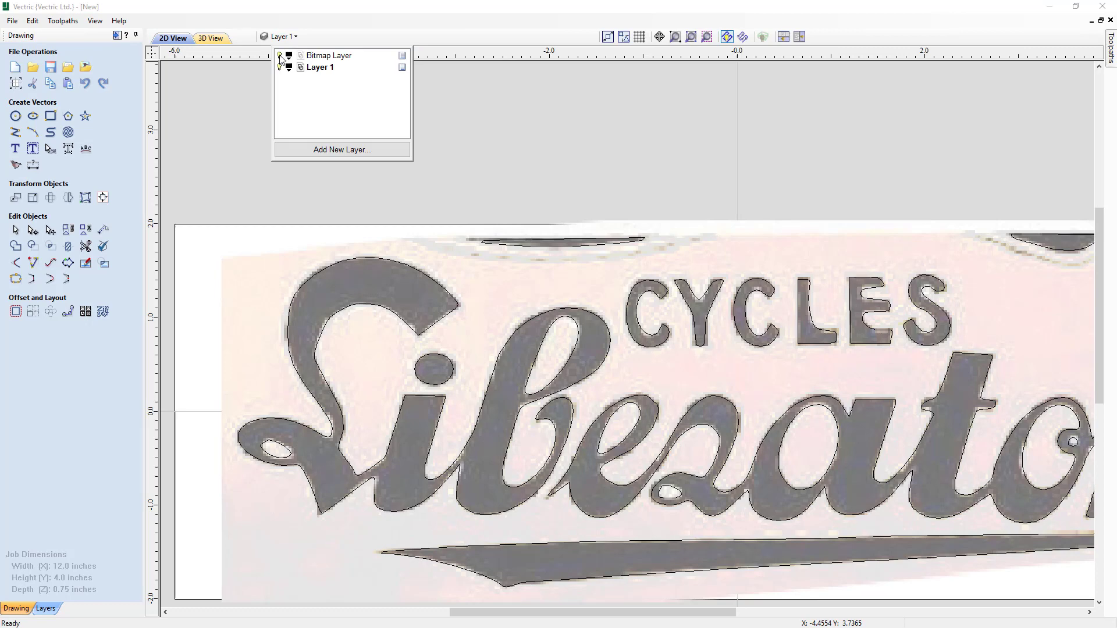
click(279, 56)
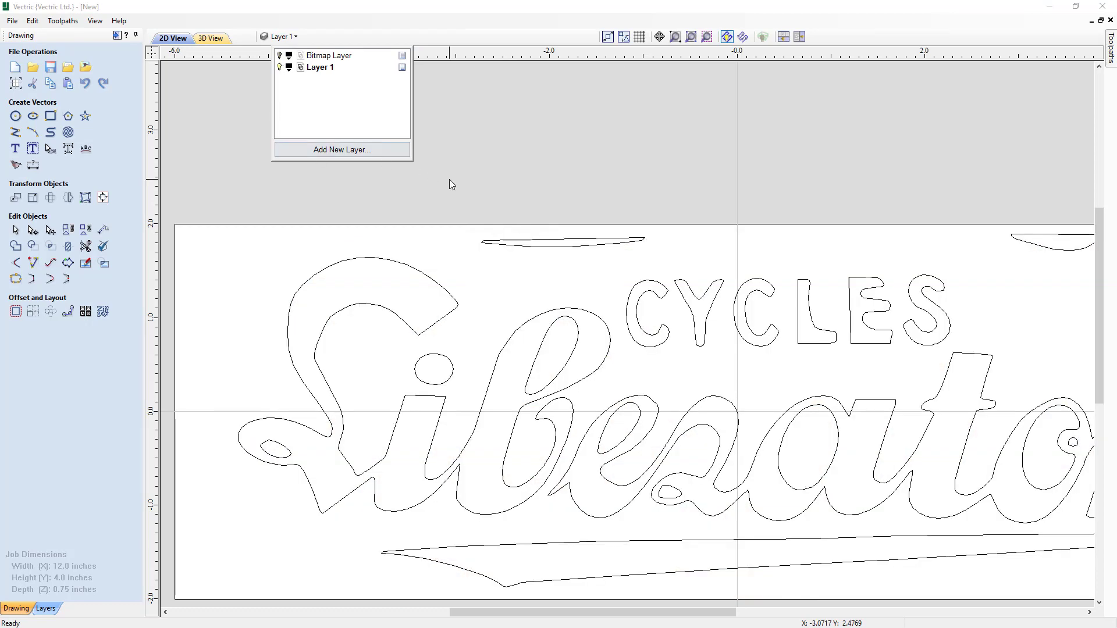
click(445, 209)
Delete the stray swash vector along the top and the one at the top right.
drag(444, 209, 677, 275)
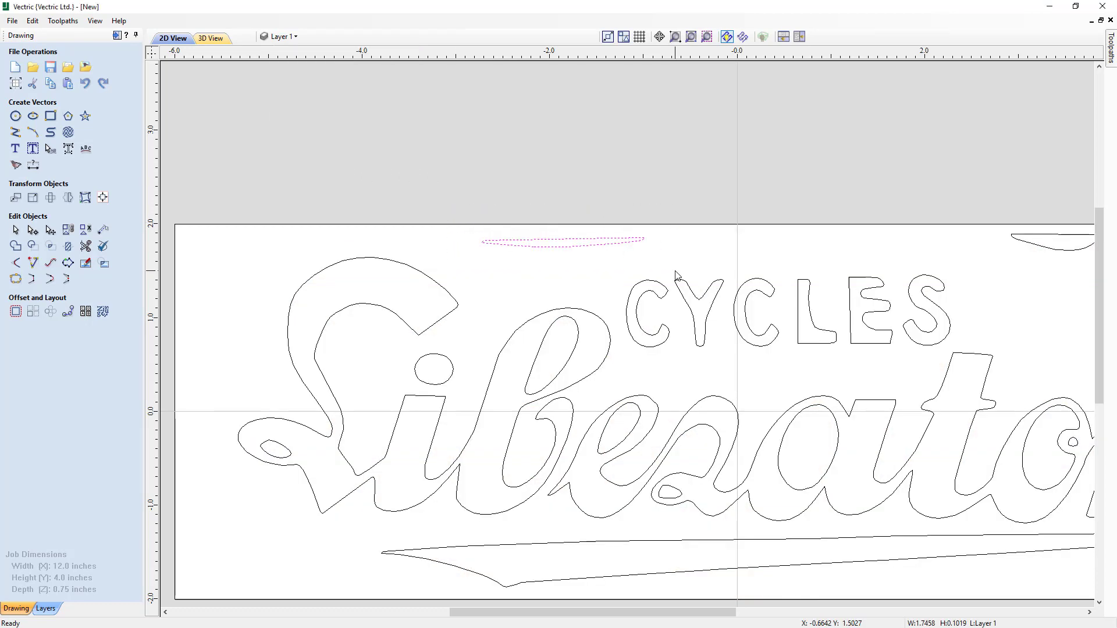
key(Delete)
click(1034, 249)
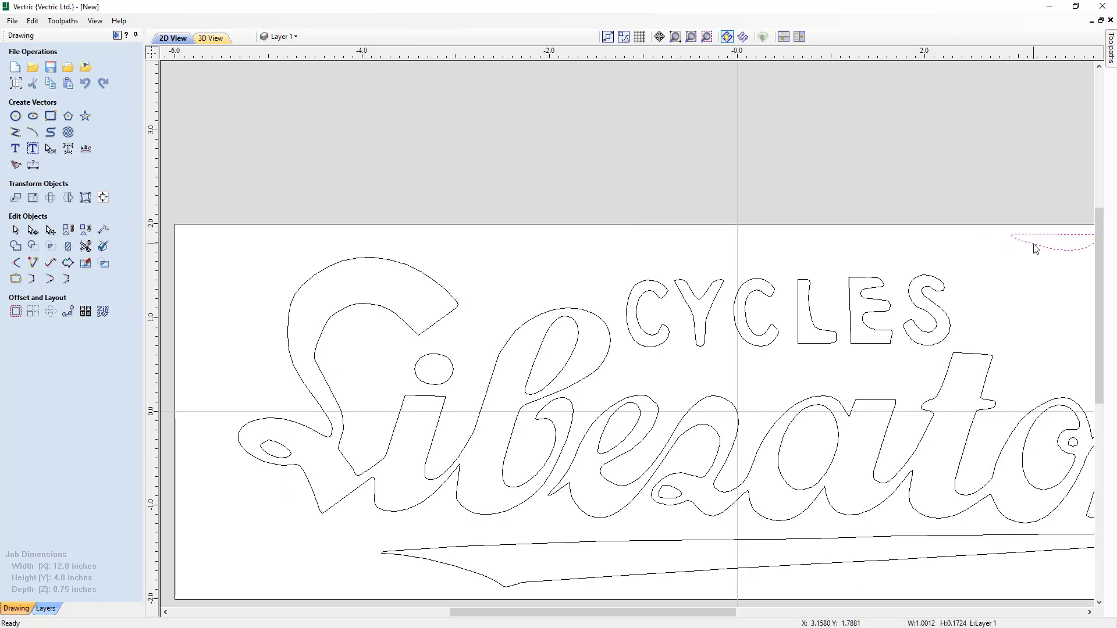
key(Delete)
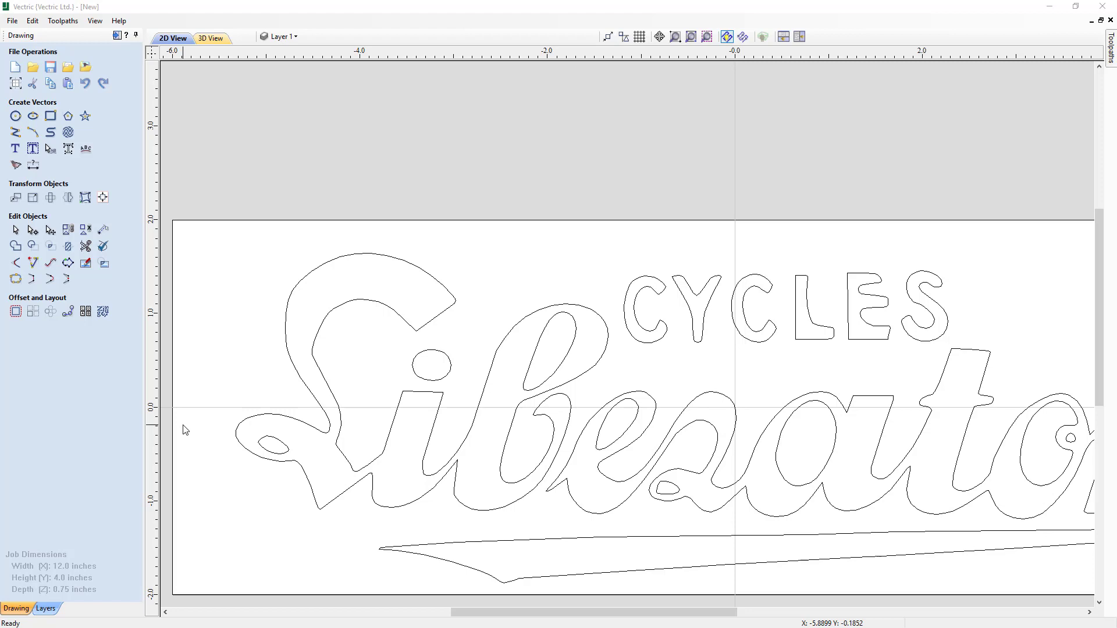
Select and inspect the traced L outline, zooming in and back out.
click(321, 331)
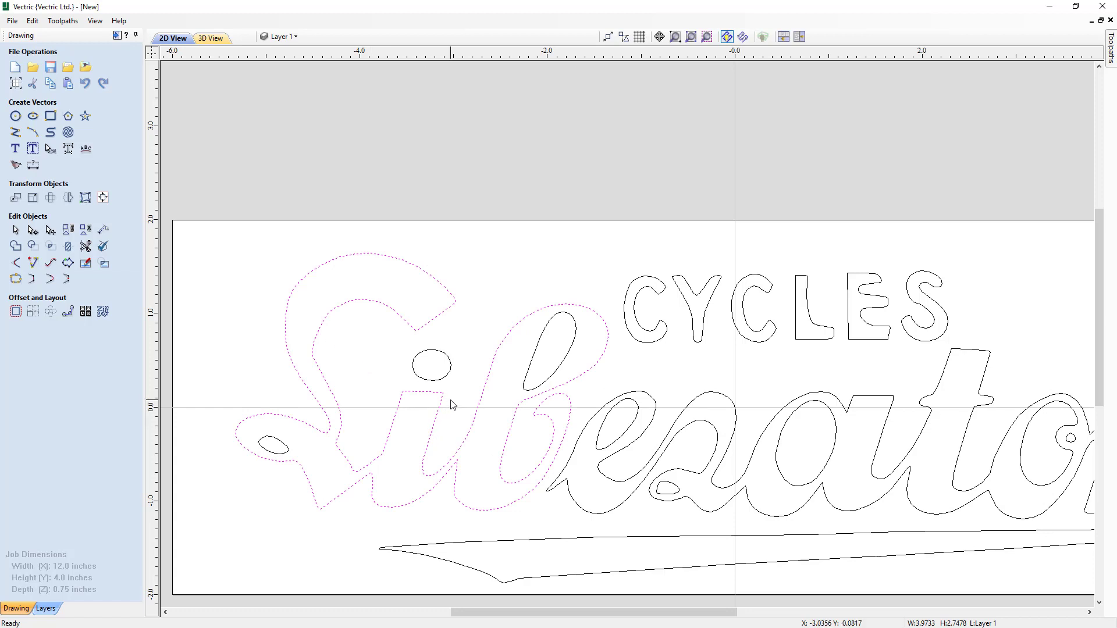
scroll(453, 404, up, 10)
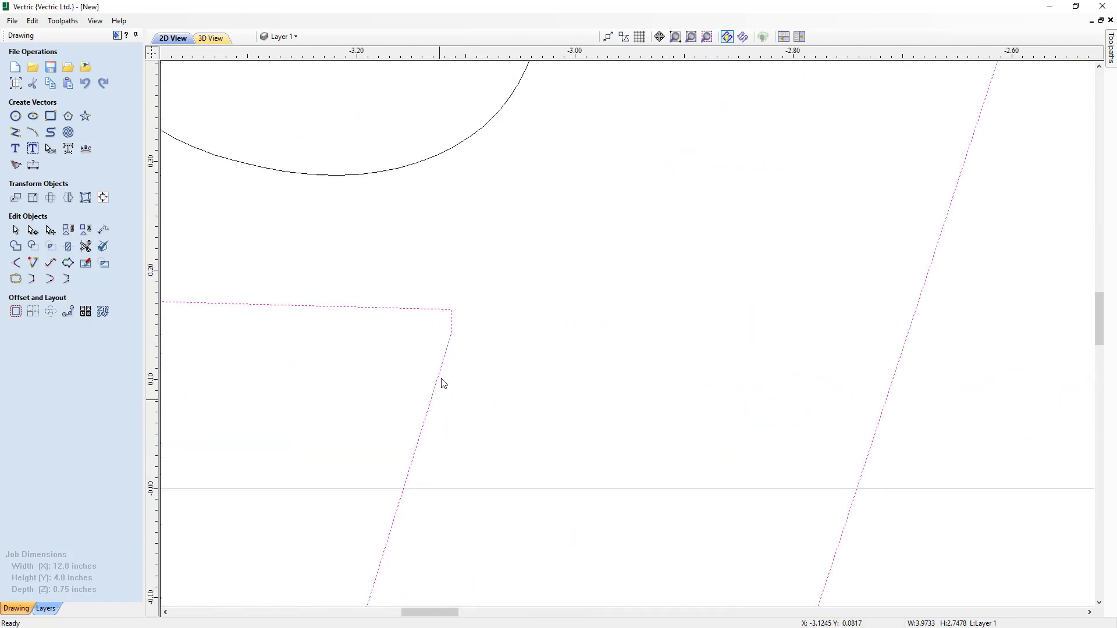
click(449, 307)
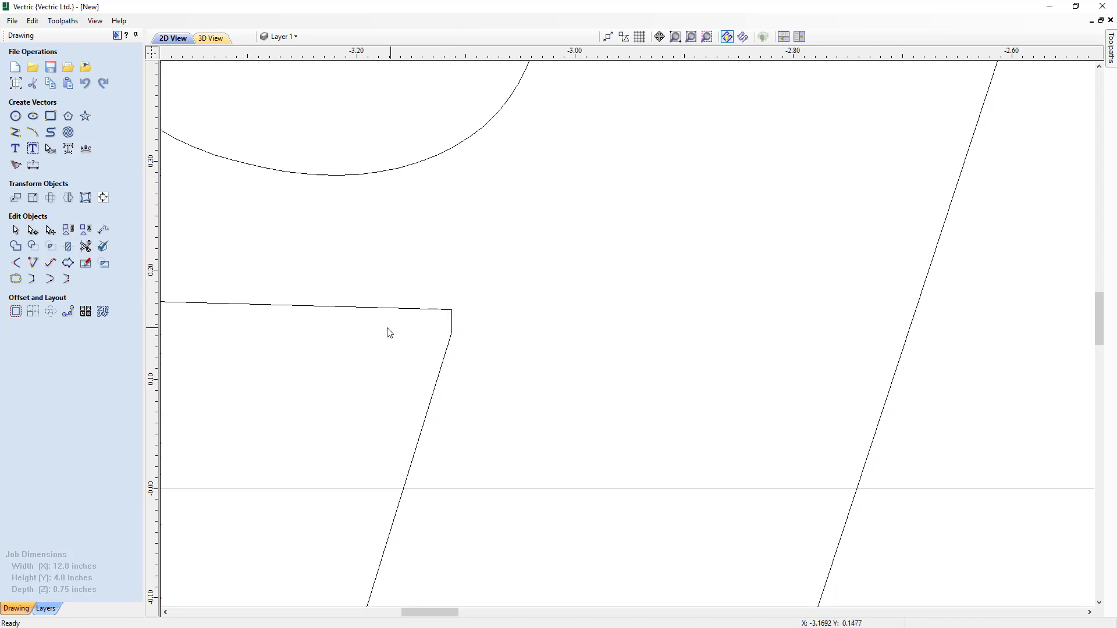
scroll(299, 312, down, 10)
scroll(236, 289, up, 6)
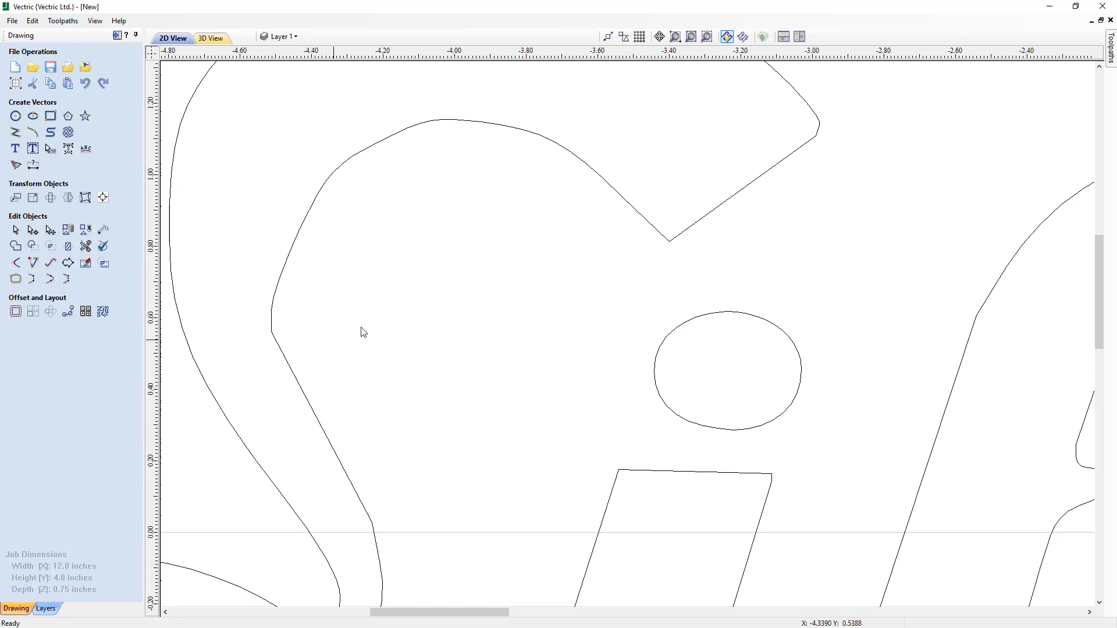
scroll(376, 323, down, 3)
Node-edit the joined Lib outline, deleting a spare node and reshaping the L's upper loop.
click(351, 348)
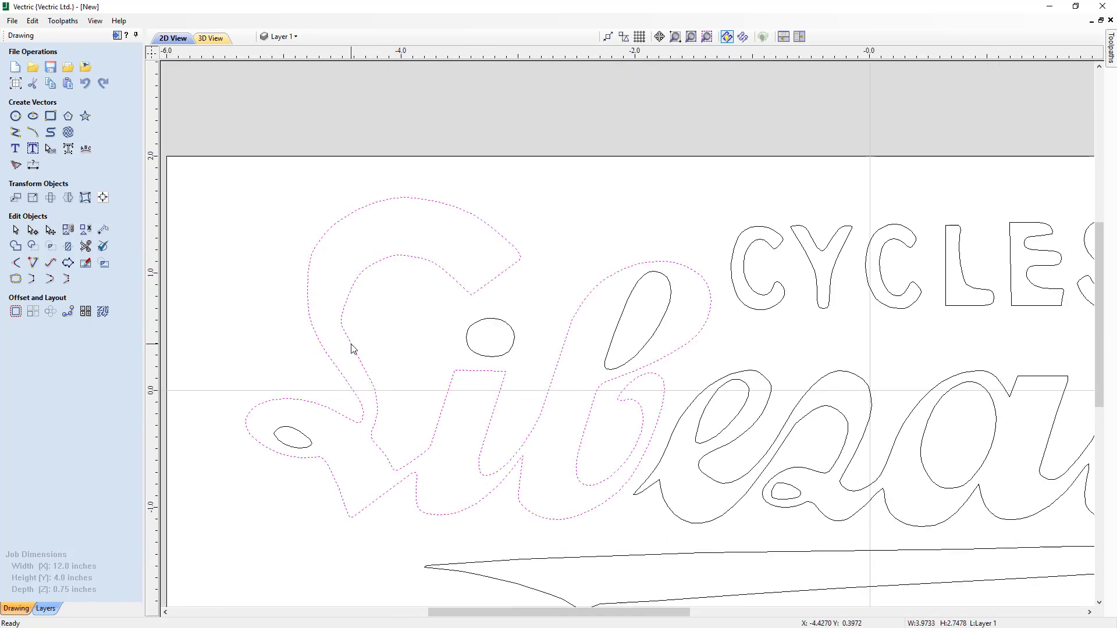
double_click(352, 348)
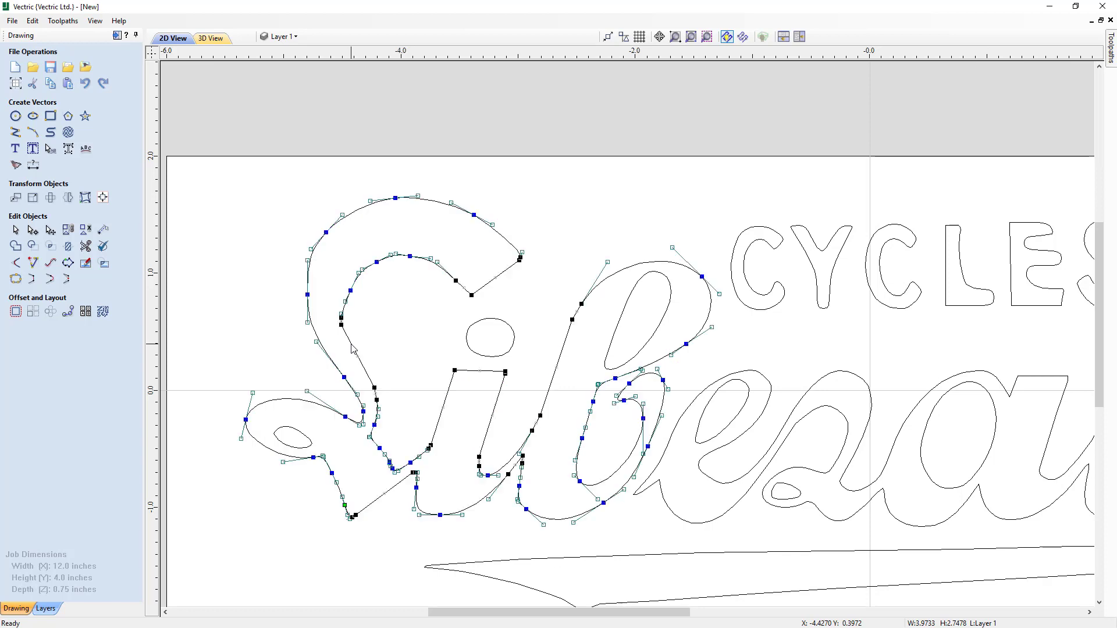
scroll(347, 327, up, 4)
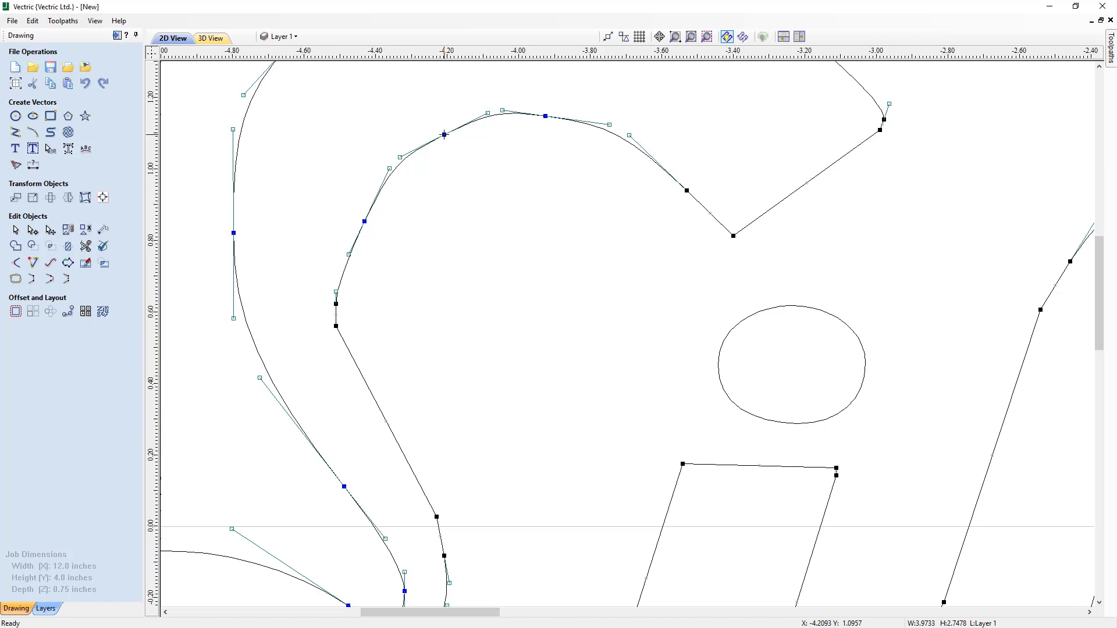
key(d)
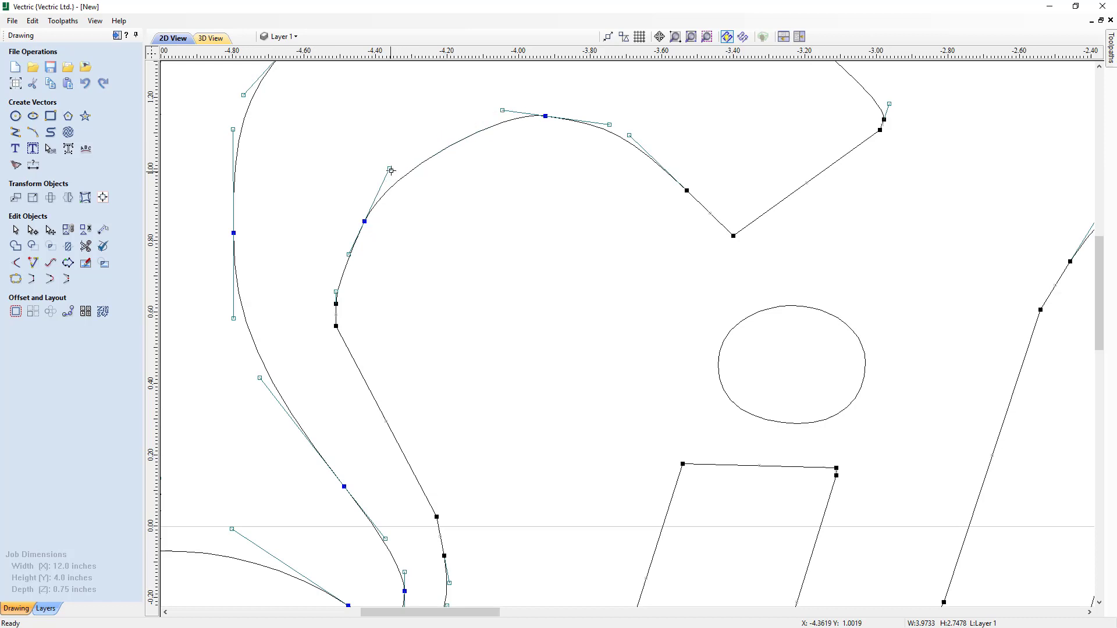
drag(390, 169, 417, 128)
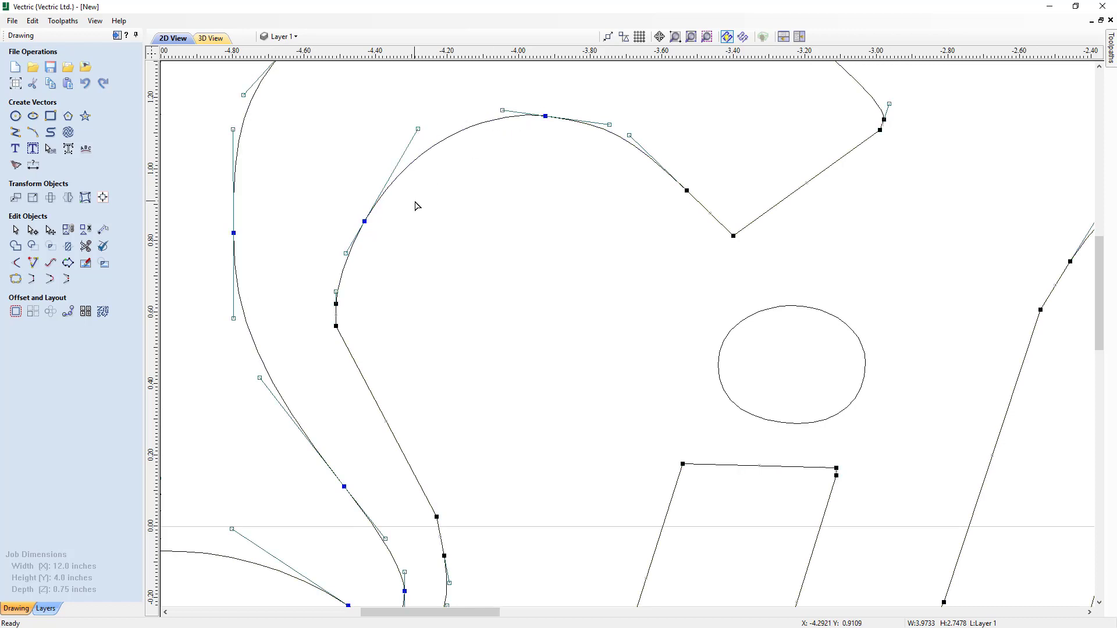
Make three nodes on the L smooth and reshape the curve below them.
right_click(335, 304)
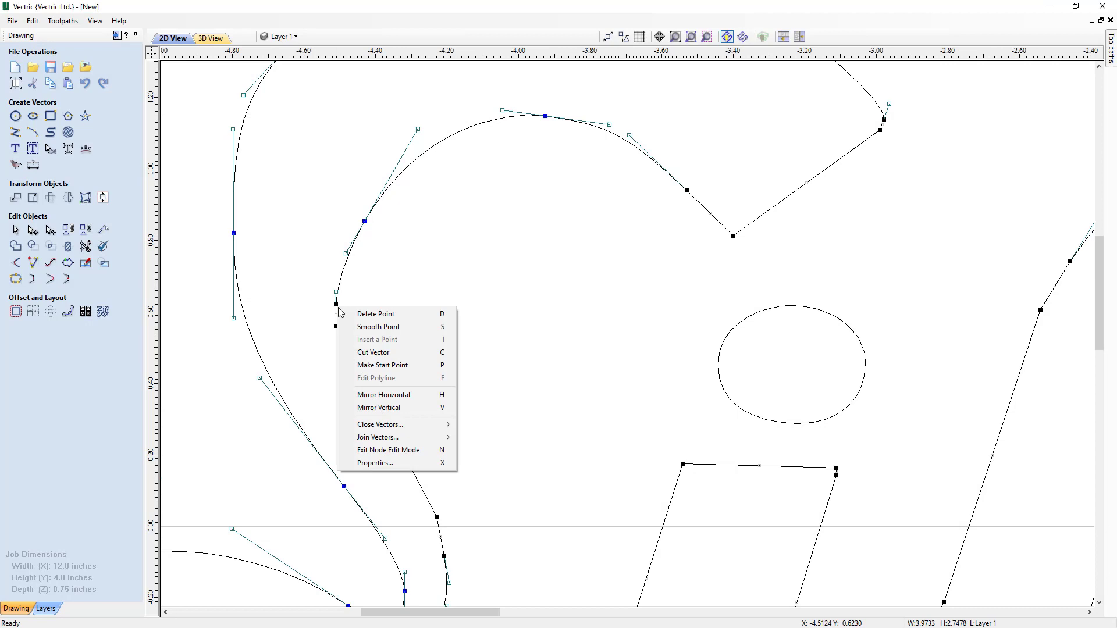
click(378, 326)
right_click(338, 329)
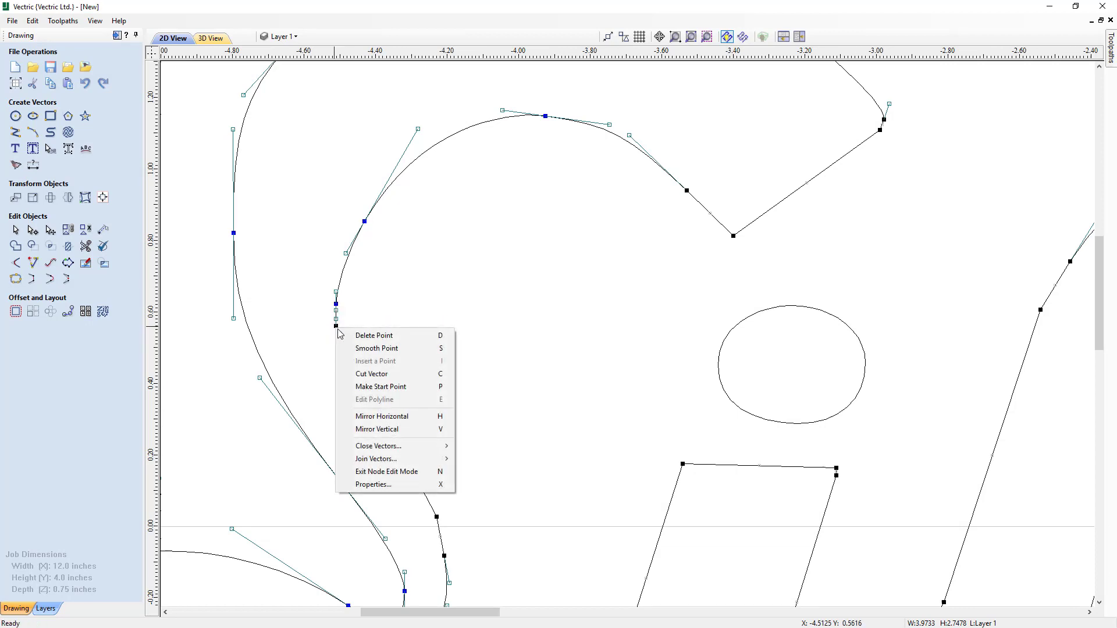
click(376, 348)
right_click(437, 516)
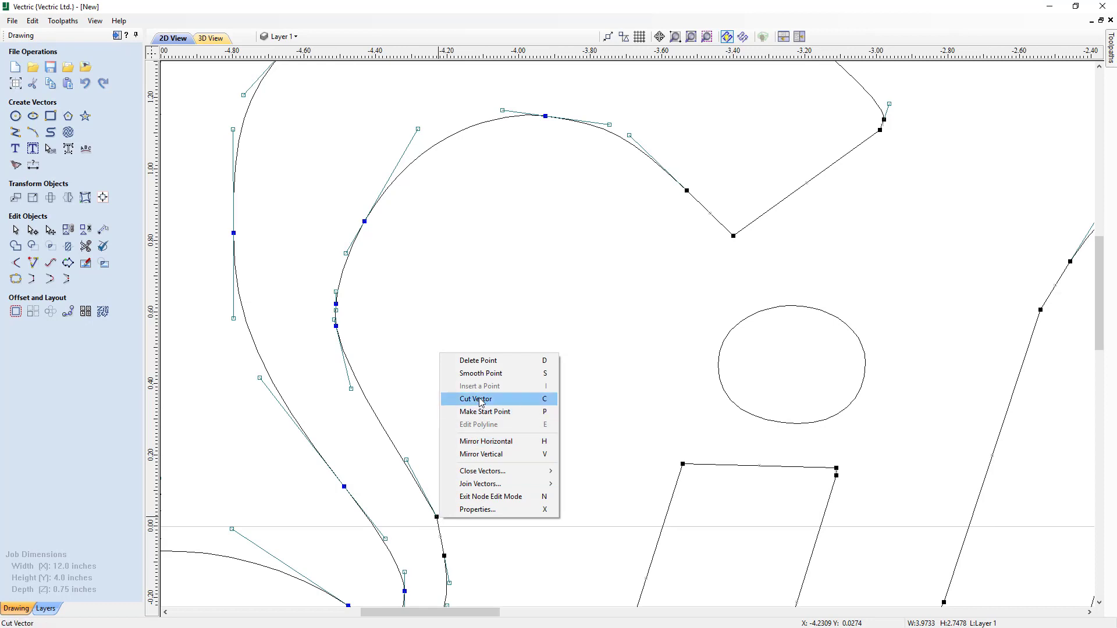
click(480, 373)
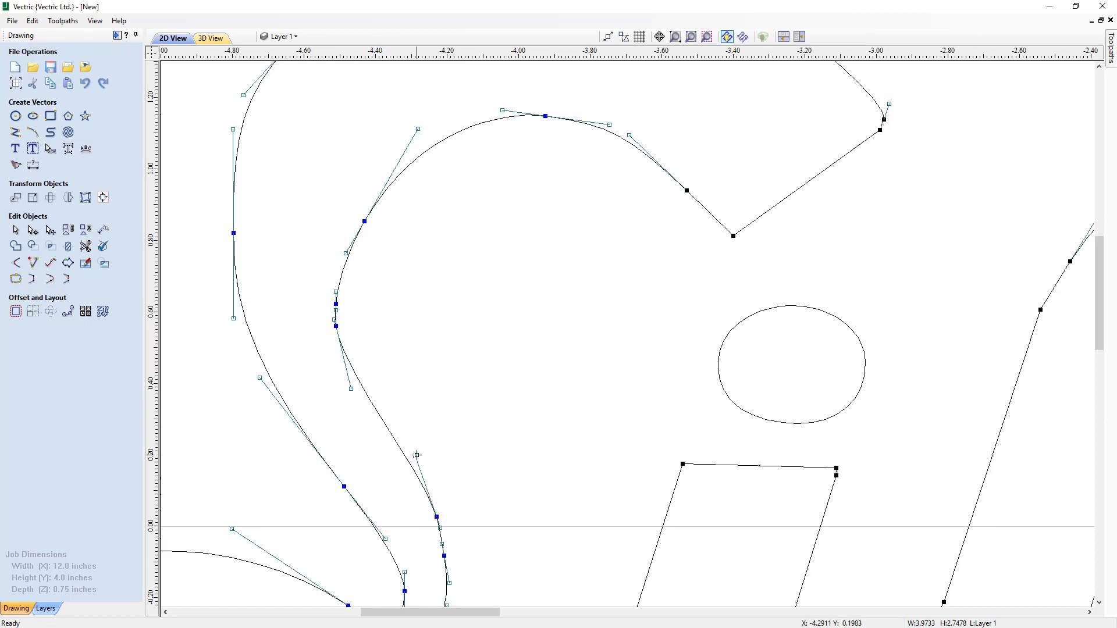
drag(417, 455, 408, 427)
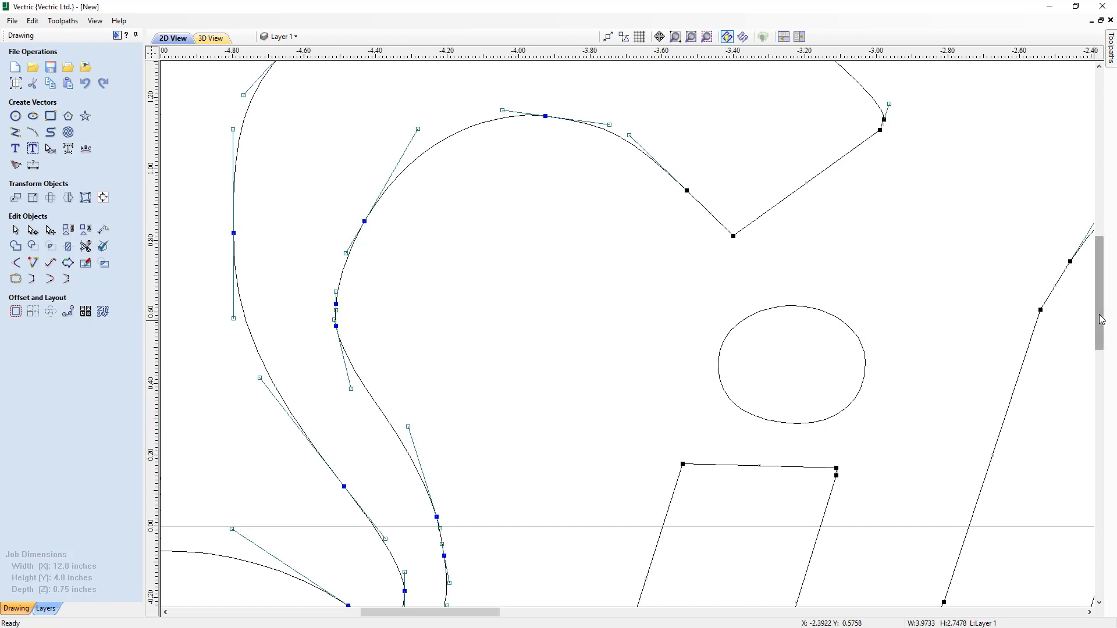
Adjust the top-right corner node of the i stem, undoing a misplaced move.
drag(1101, 318, 1105, 346)
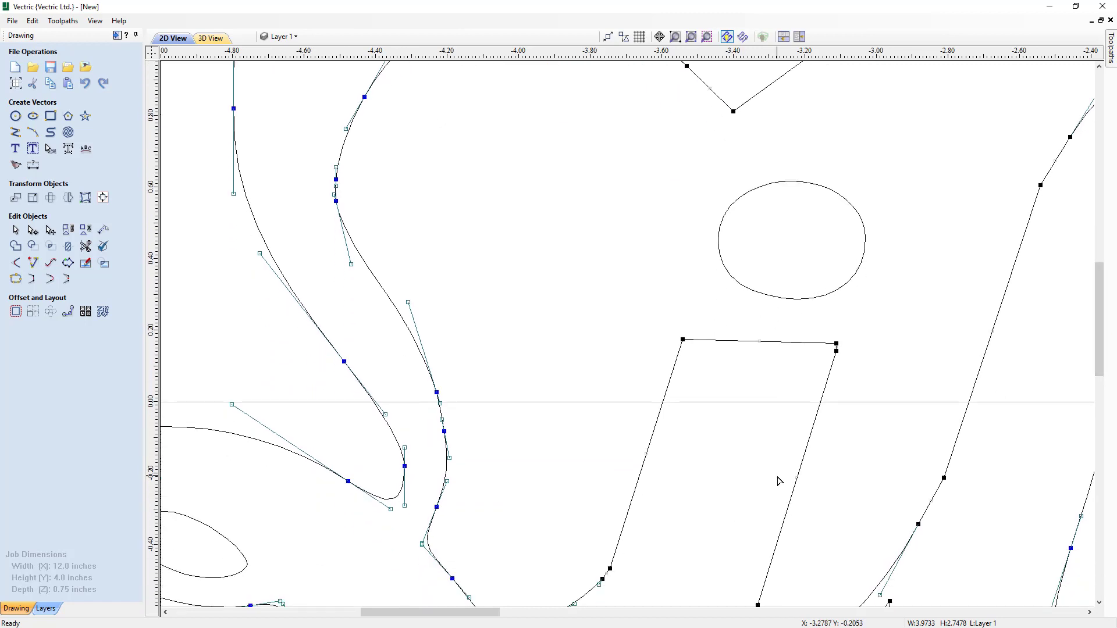
scroll(885, 356, up, 8)
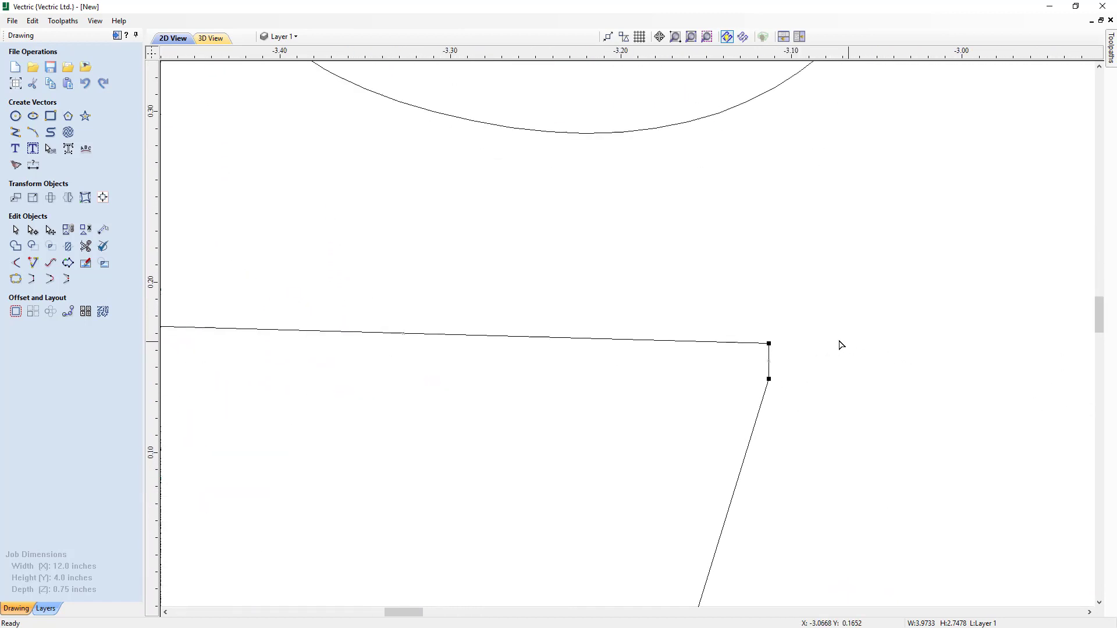
mouse_move(726, 344)
mouse_down()
mouse_move(762, 364)
mouse_move(730, 344)
mouse_move(741, 344)
mouse_up()
key(ctrl+z)
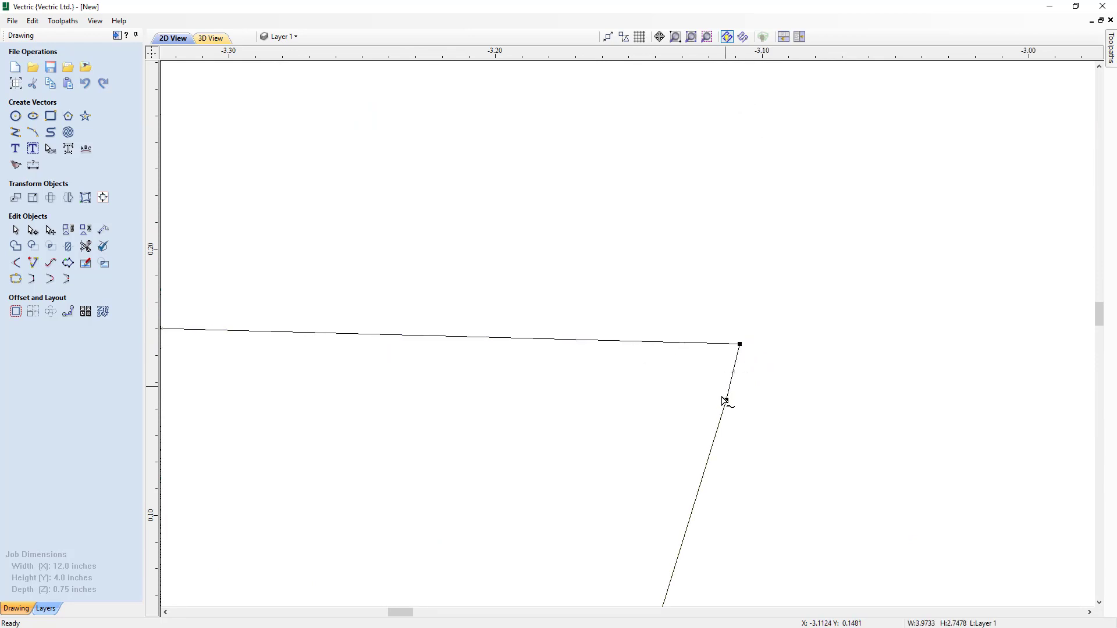
scroll(756, 369, down, 4)
scroll(747, 381, down, 8)
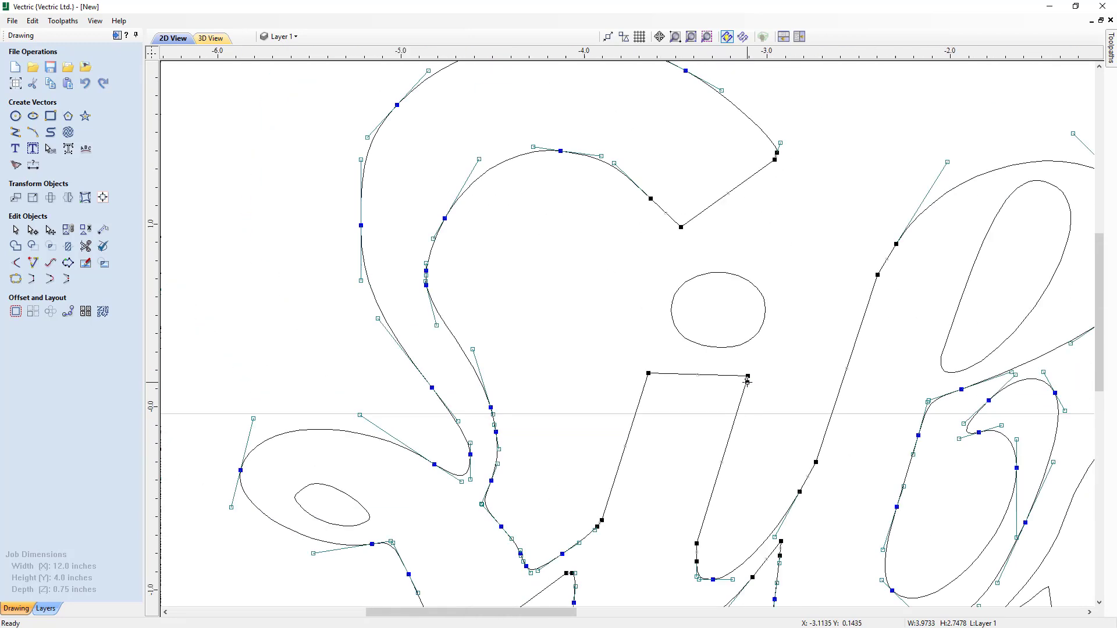
scroll(863, 418, up, 2)
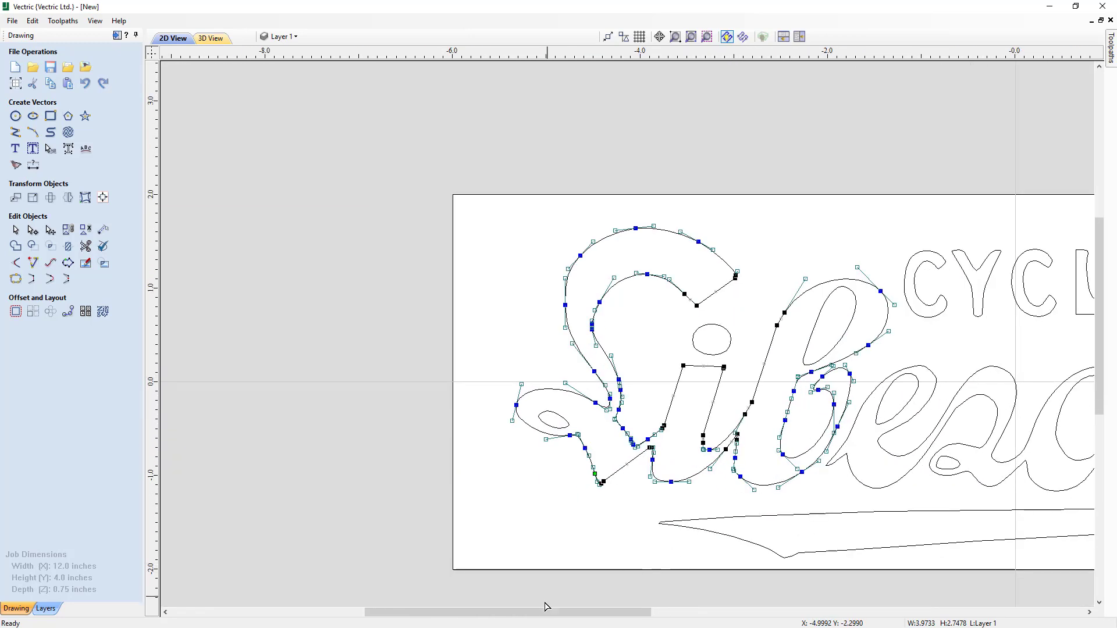
Return to the Select tool and zoom to fit the whole logo job.
mouse_move(543, 612)
mouse_down()
mouse_move(619, 624)
mouse_move(664, 612)
mouse_up()
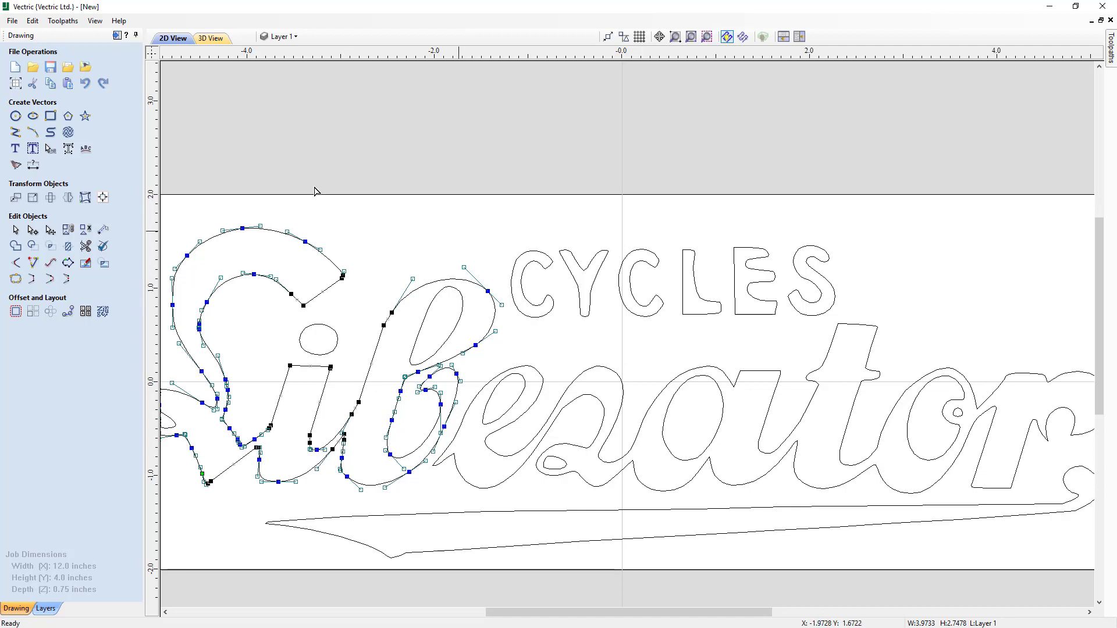
click(16, 230)
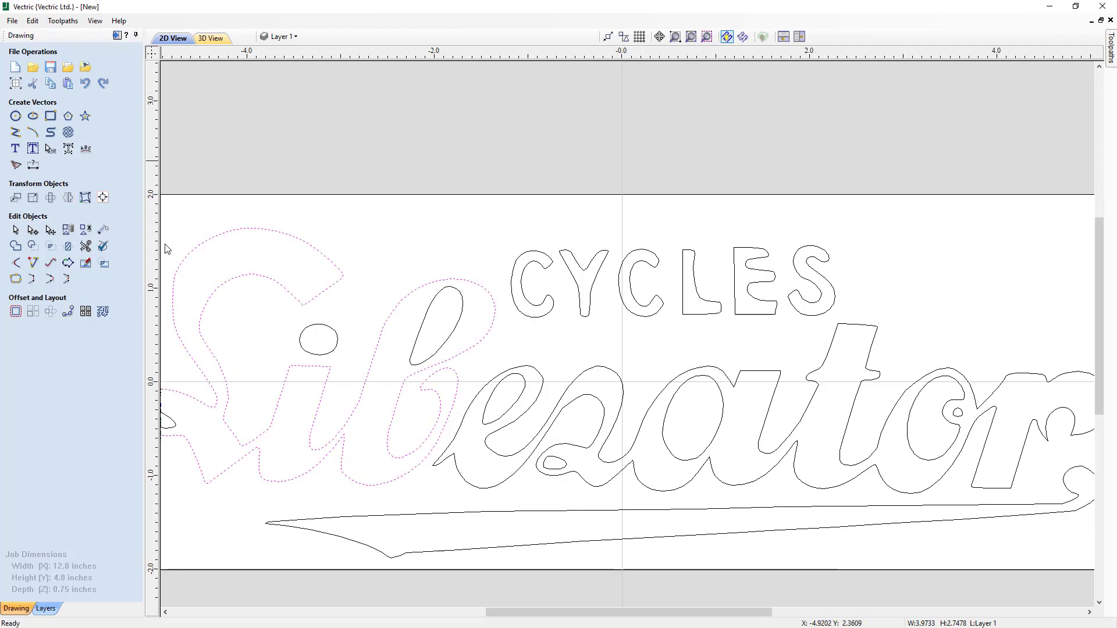
key(z)
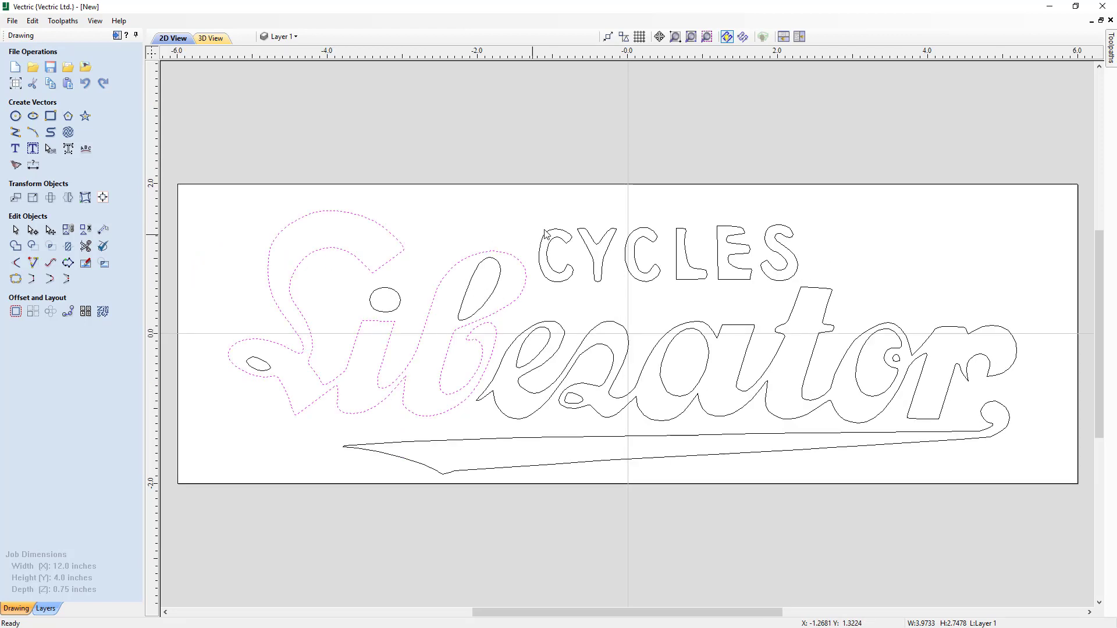
Create a 1.0-inch Arial text object reading 'CYCLES'.
click(16, 150)
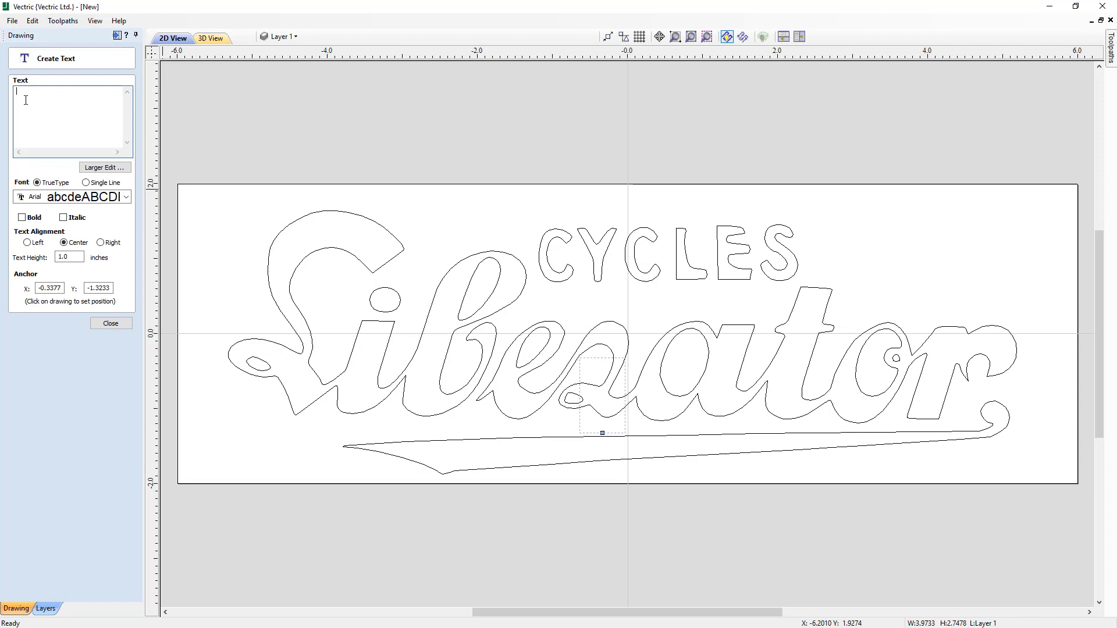
text(CYCLES)
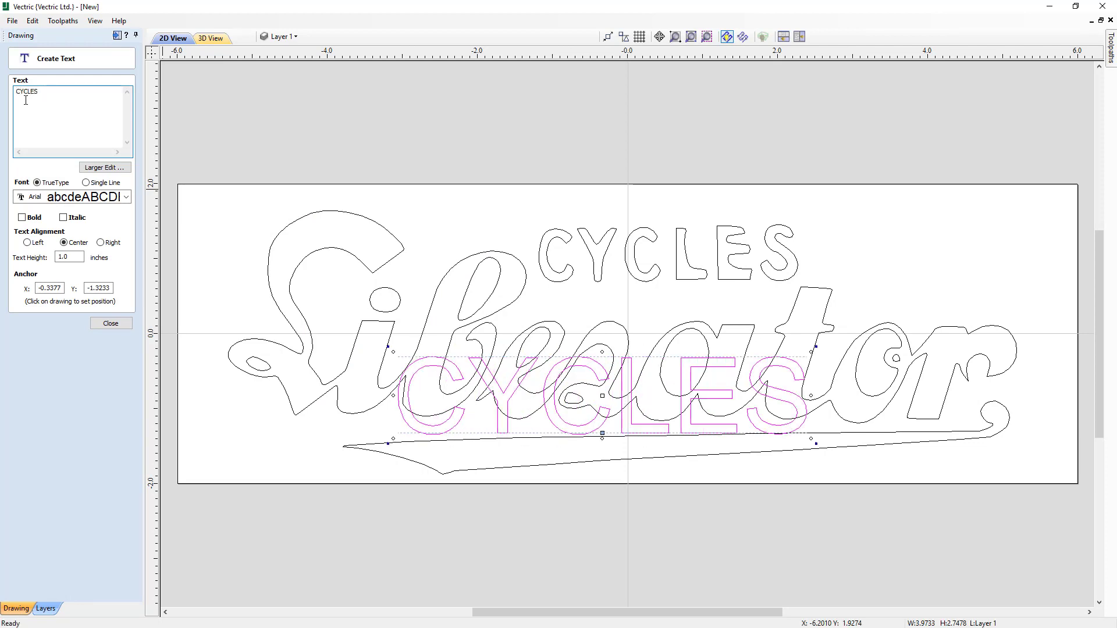
click(126, 198)
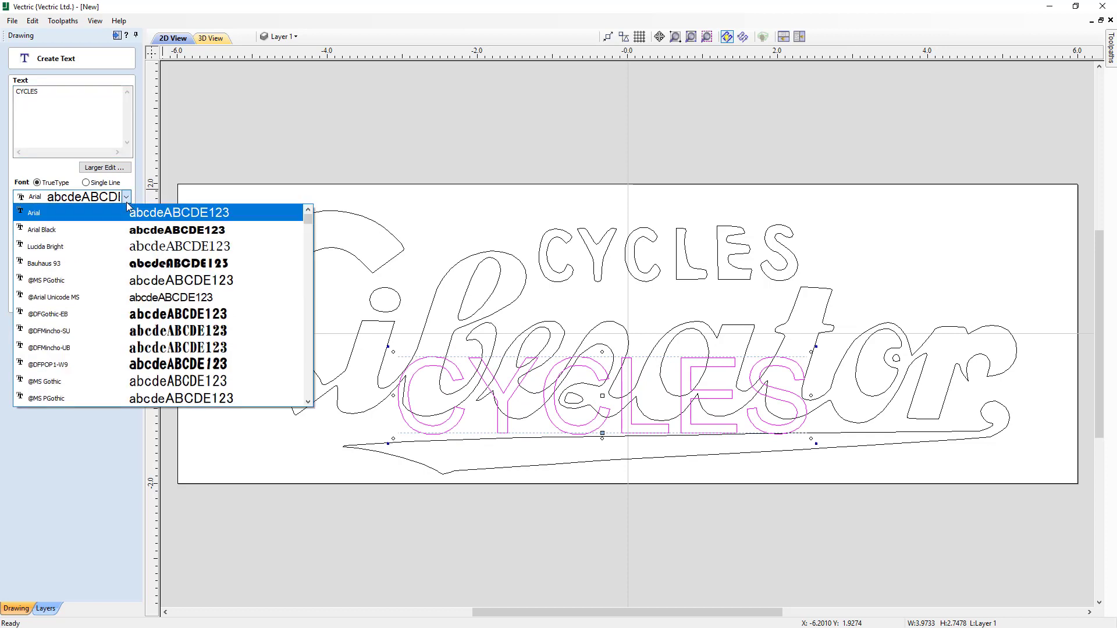
scroll(117, 239, down, 3)
scroll(116, 238, down, 9)
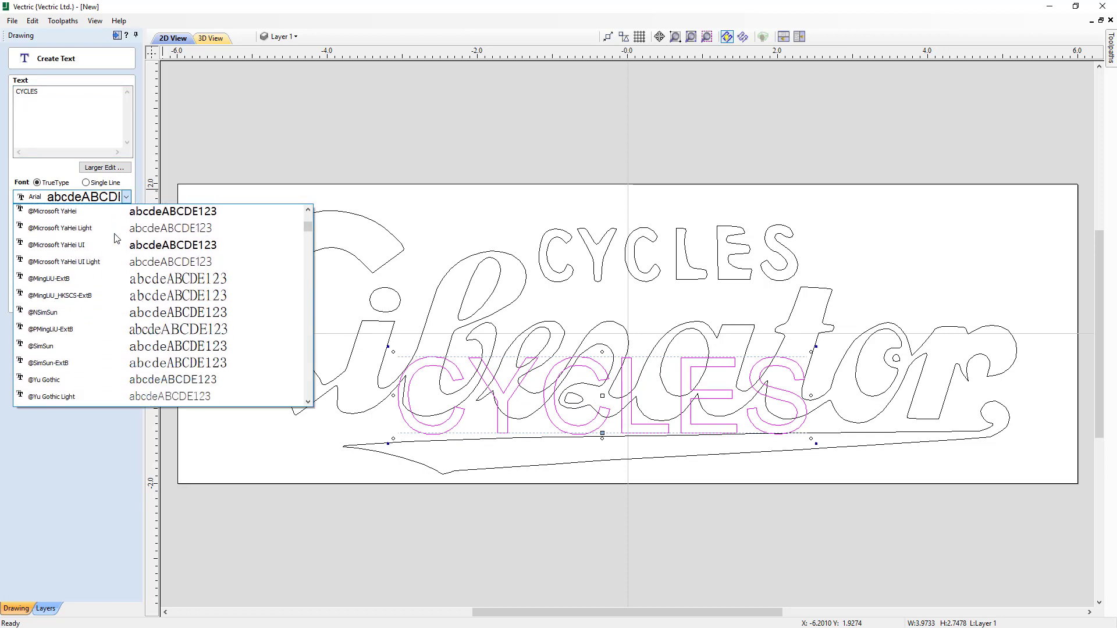
scroll(117, 239, down, 2)
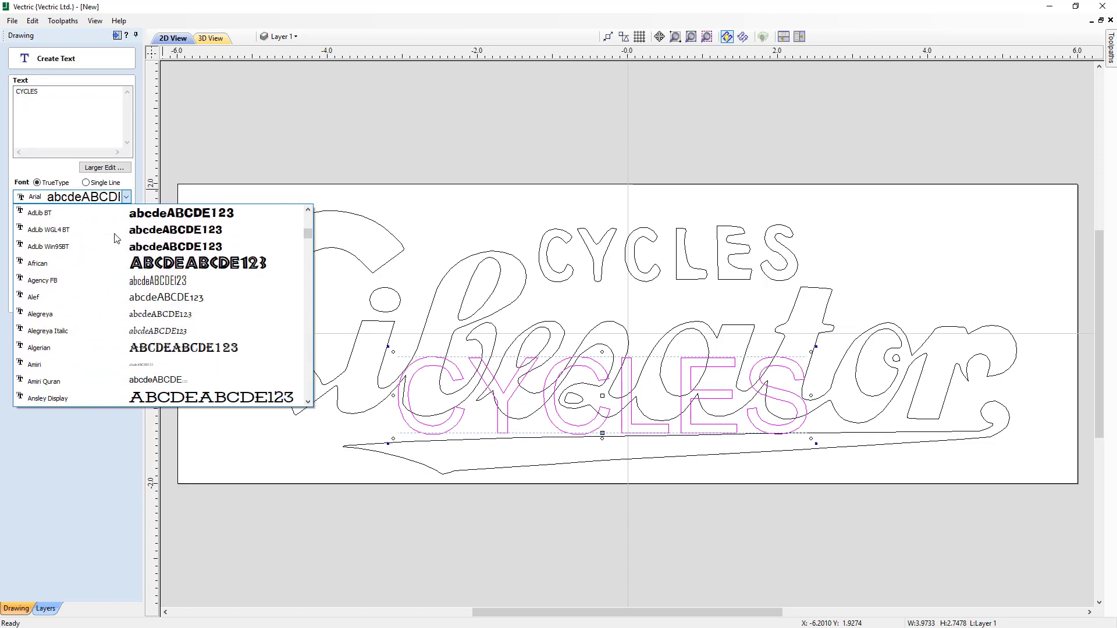
scroll(115, 238, down, 3)
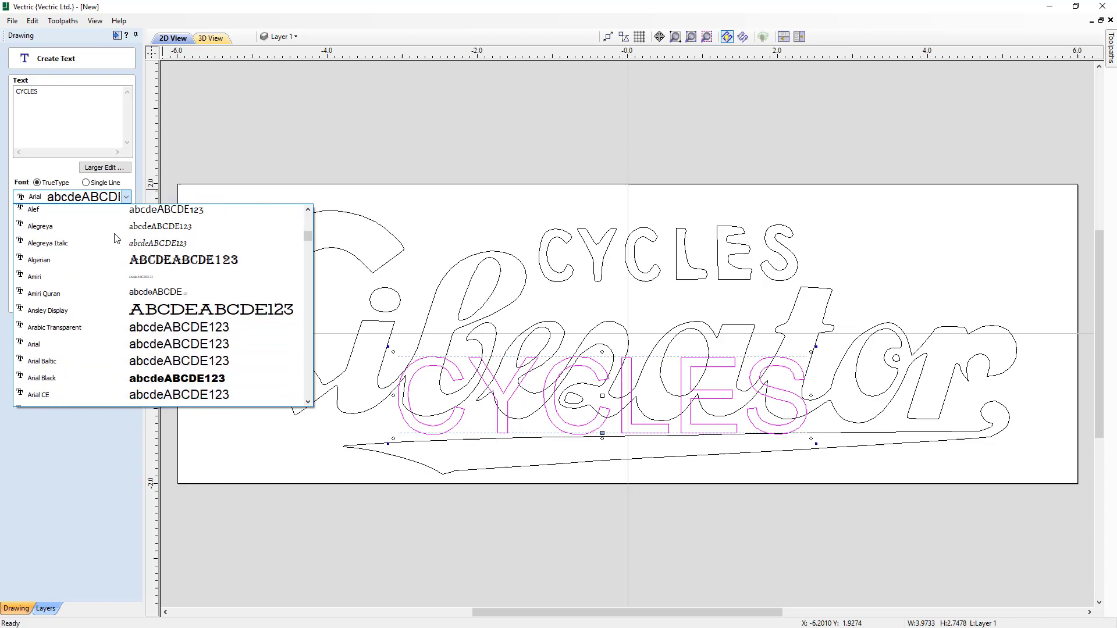
click(80, 322)
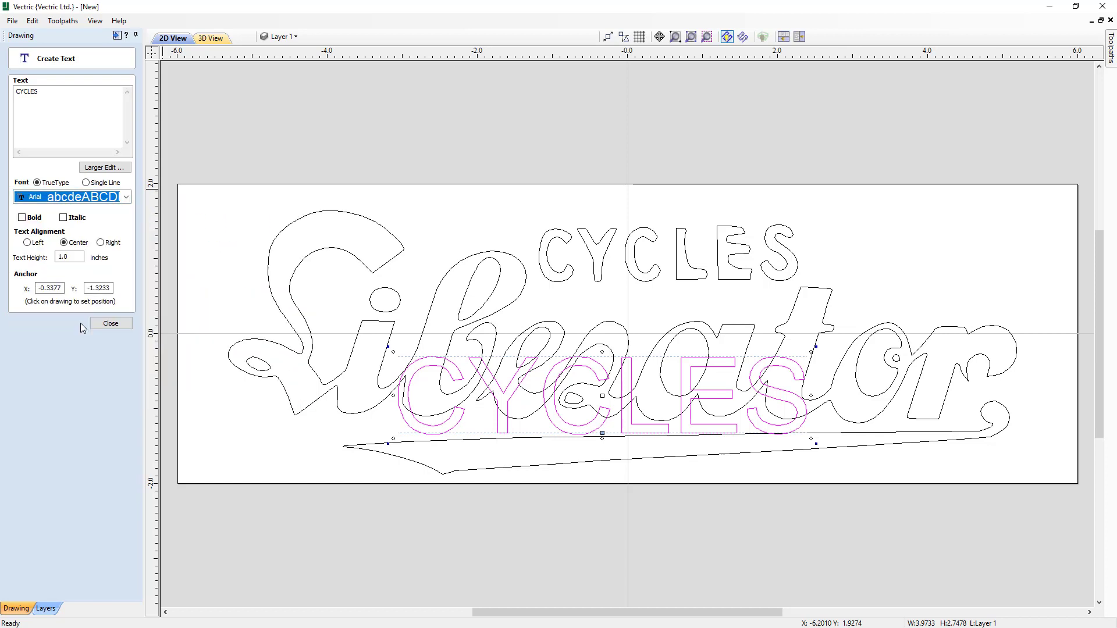
click(110, 323)
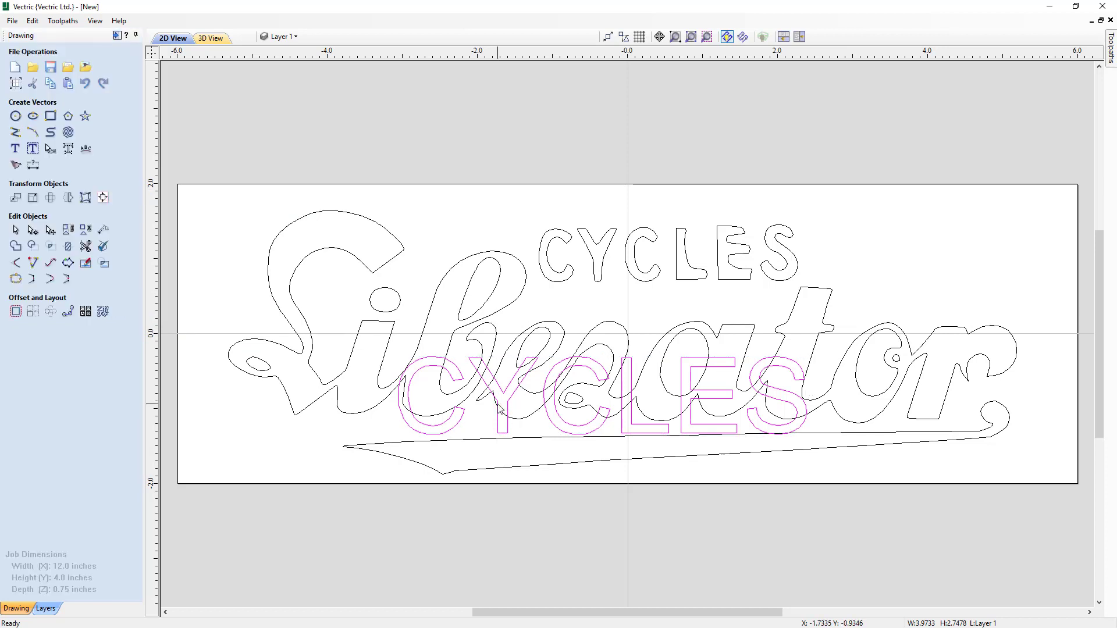
Drag the new CYCLES onto the traced CYCLES and scale it to about 3.43 × 0.68 inches.
drag(415, 374, 577, 231)
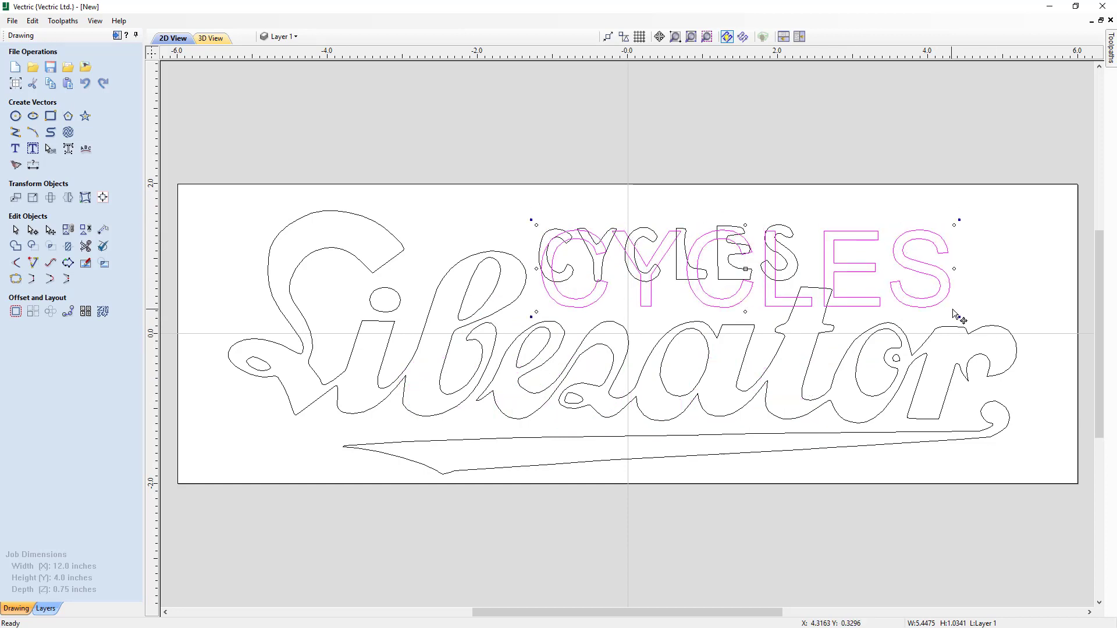
drag(955, 312, 805, 259)
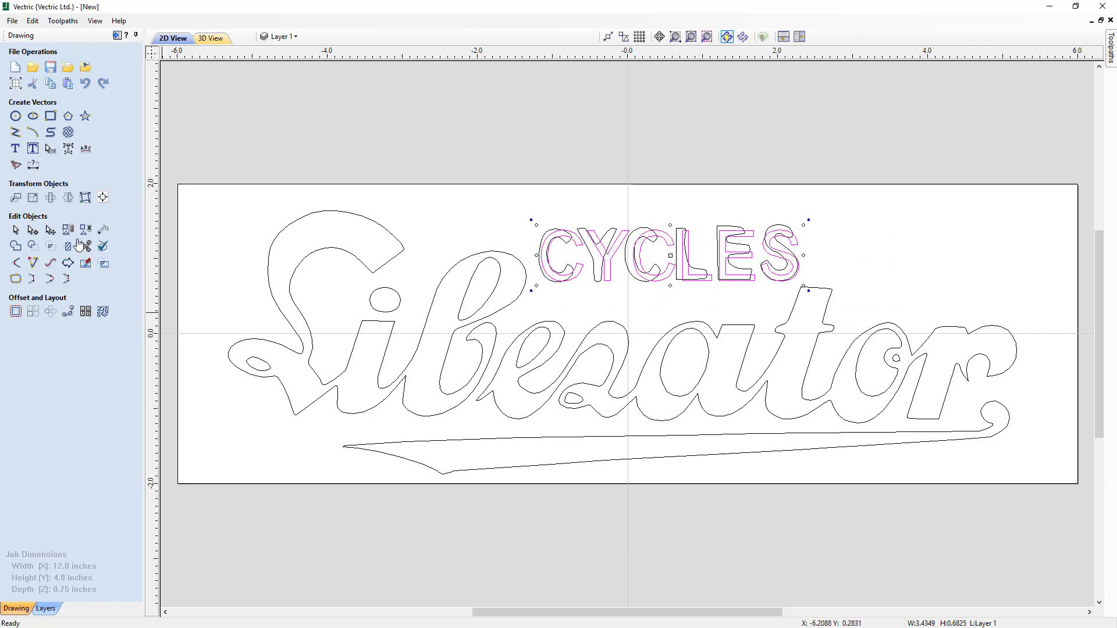
Make the CYCLES text bold.
click(14, 152)
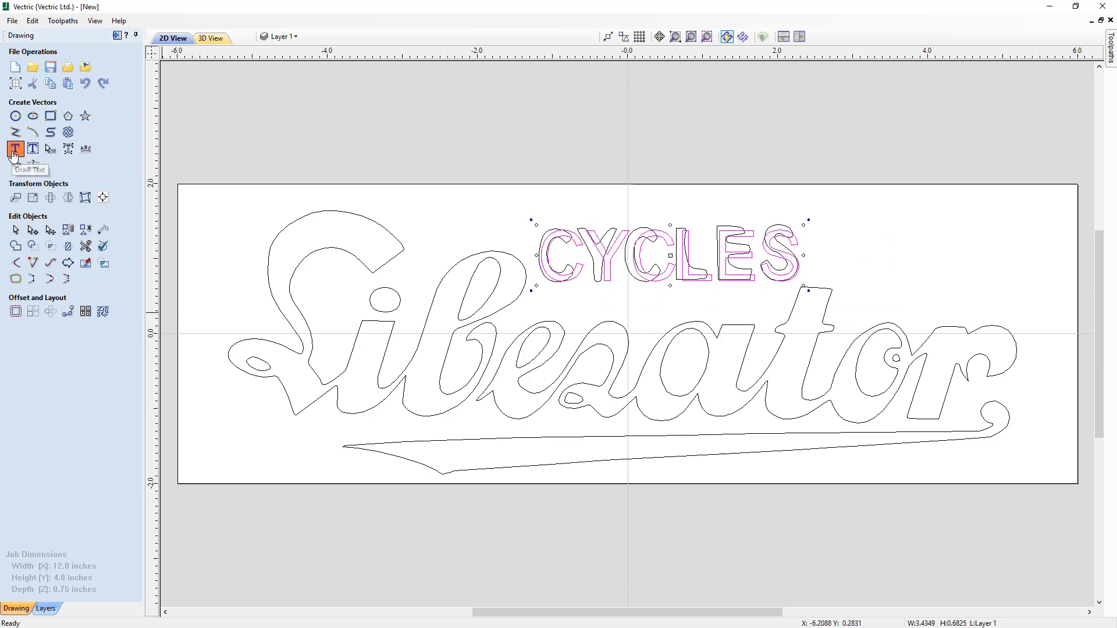
click(21, 217)
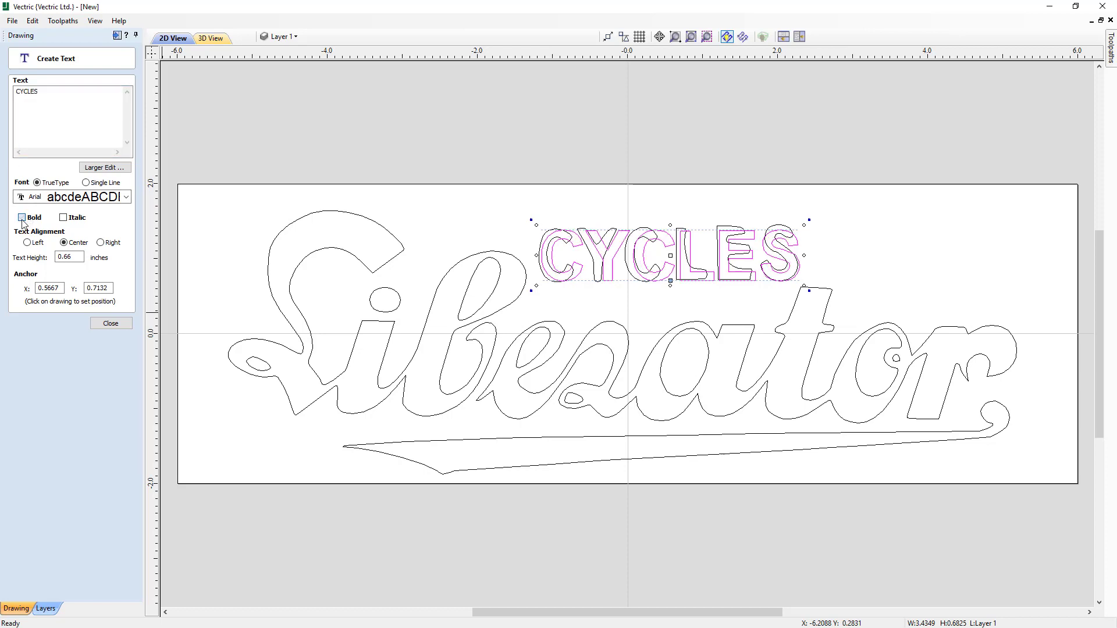
click(111, 323)
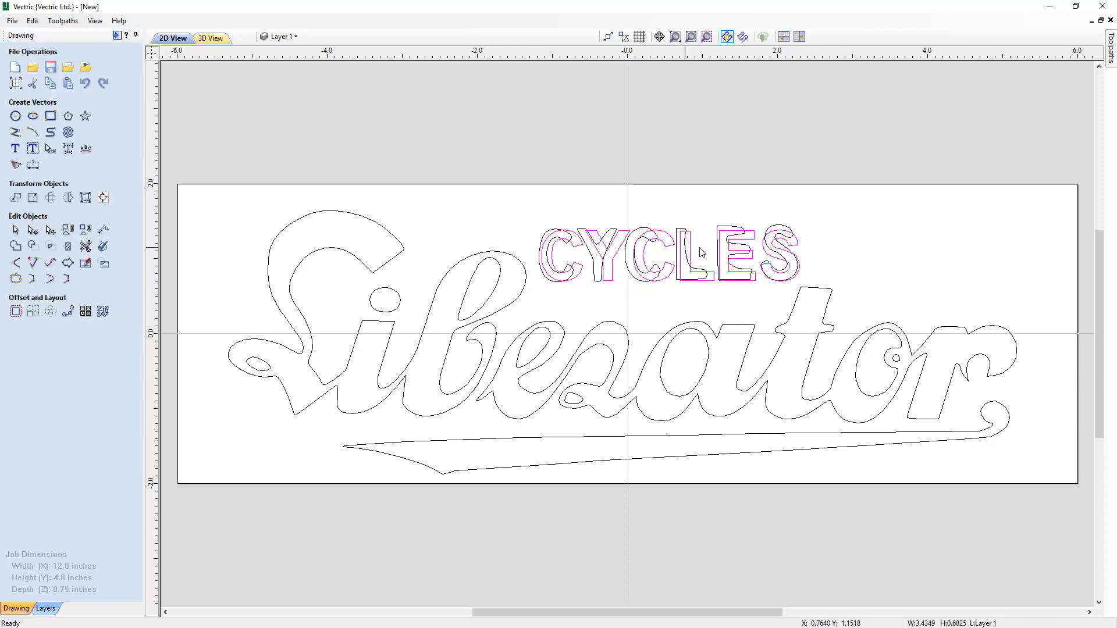
Resize the bold CYCLES to about 3.44 × 0.72 inches to match the traced letters.
click(795, 251)
click(814, 226)
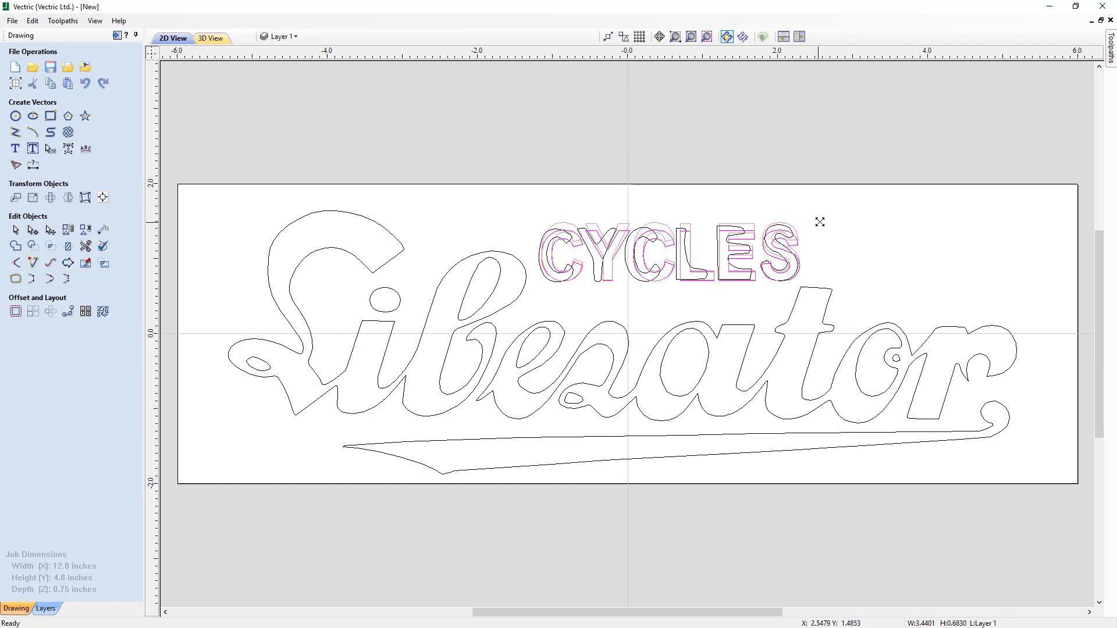
click(810, 266)
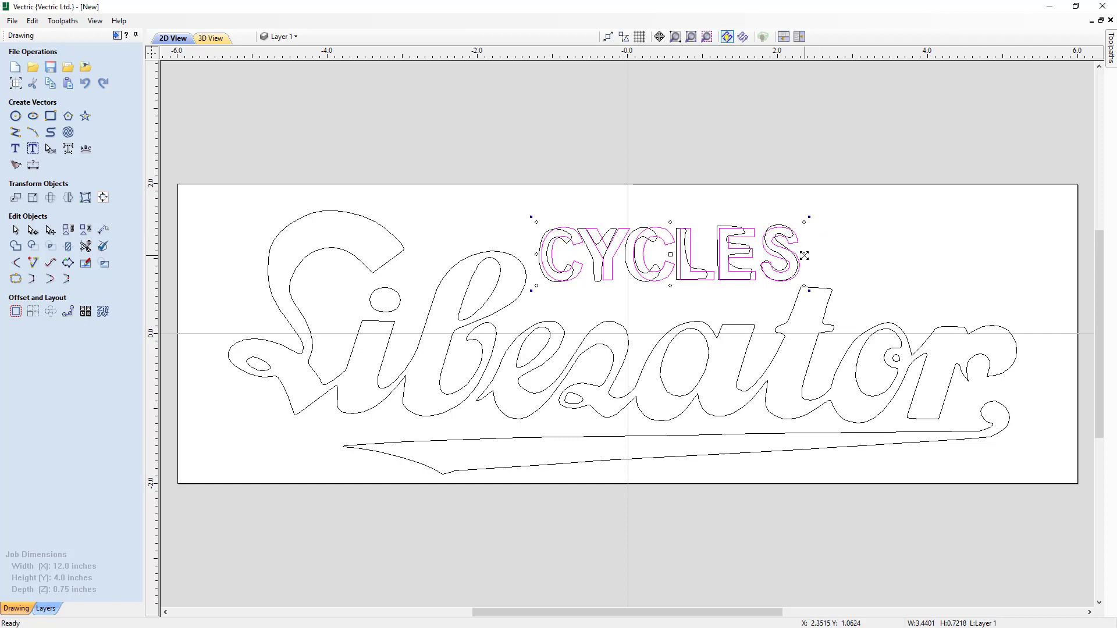
click(801, 254)
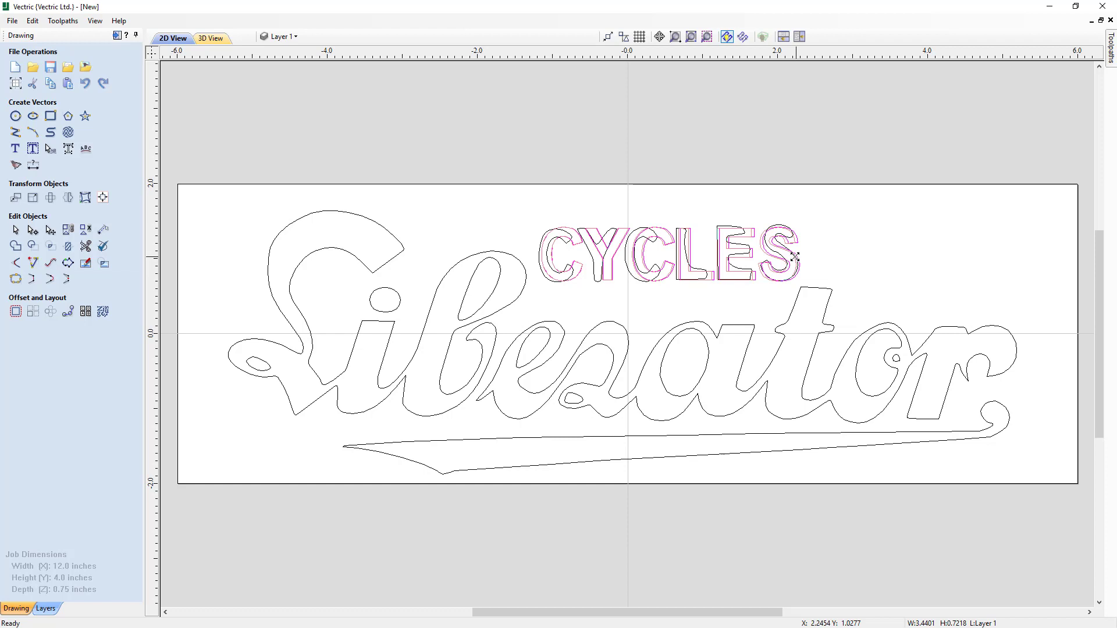
click(794, 257)
drag(532, 251, 535, 252)
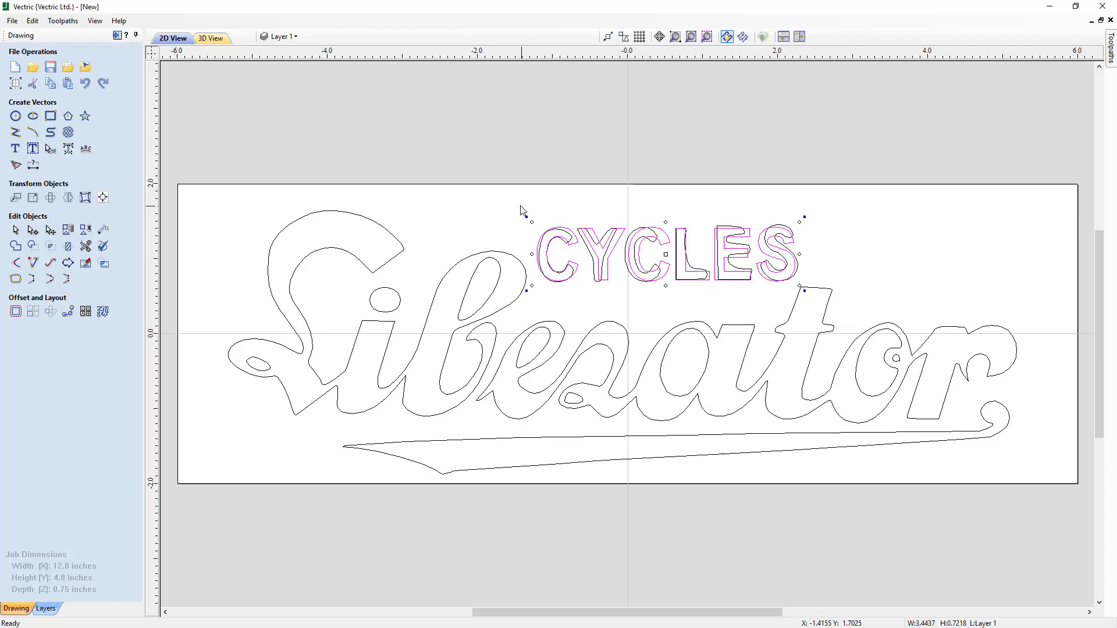
click(492, 195)
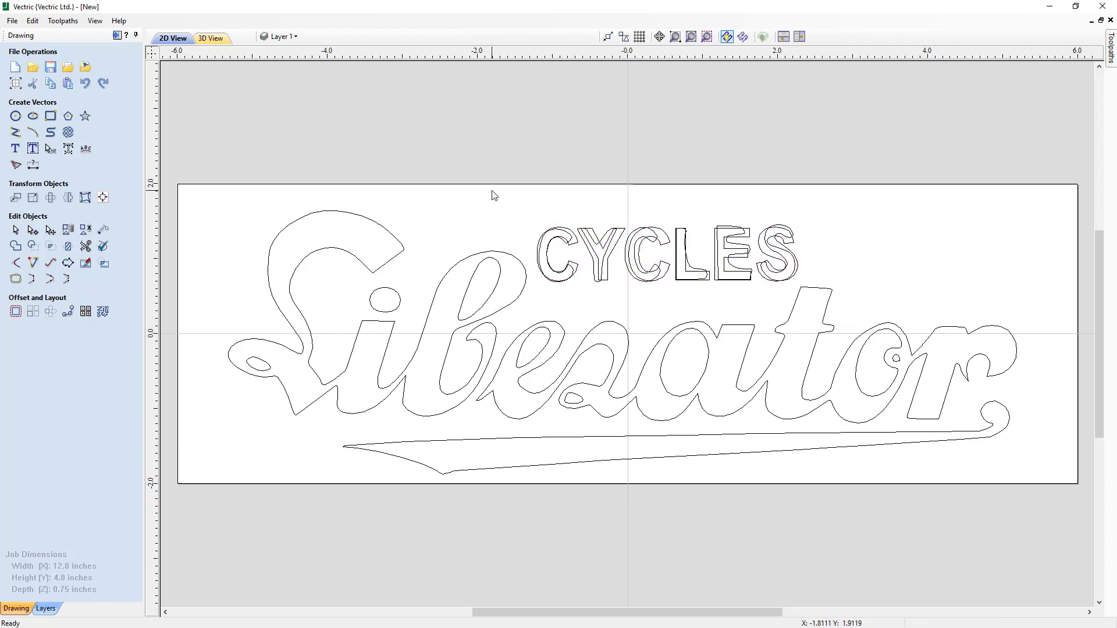
Select the traced CYCLES outlines, excluding the bold Arial text, and delete them.
drag(493, 195, 827, 307)
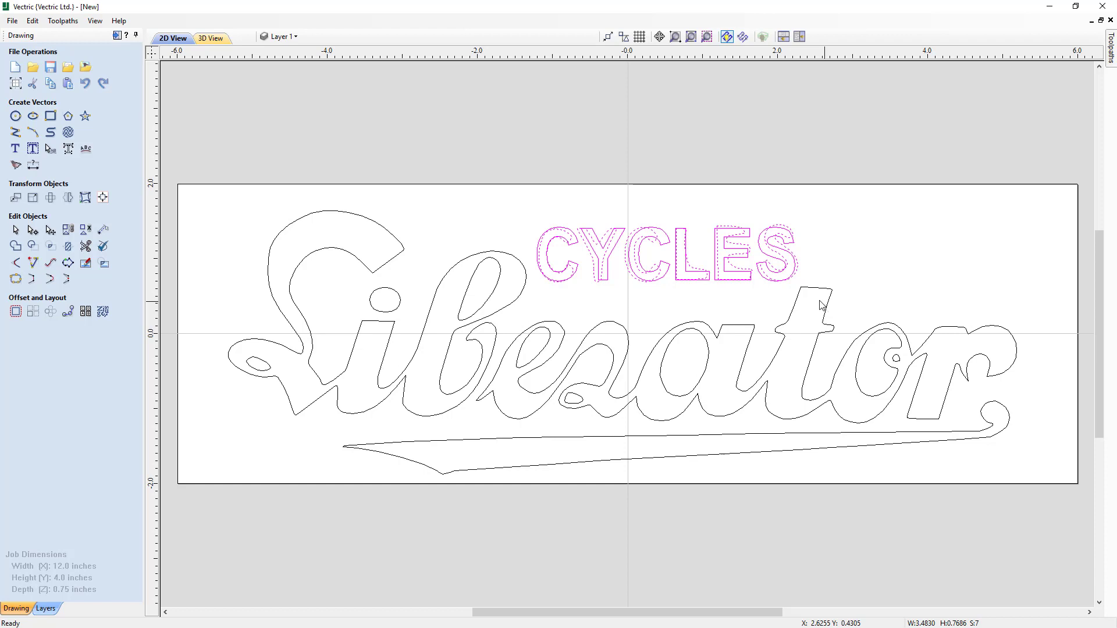
ctrl+click(668, 249)
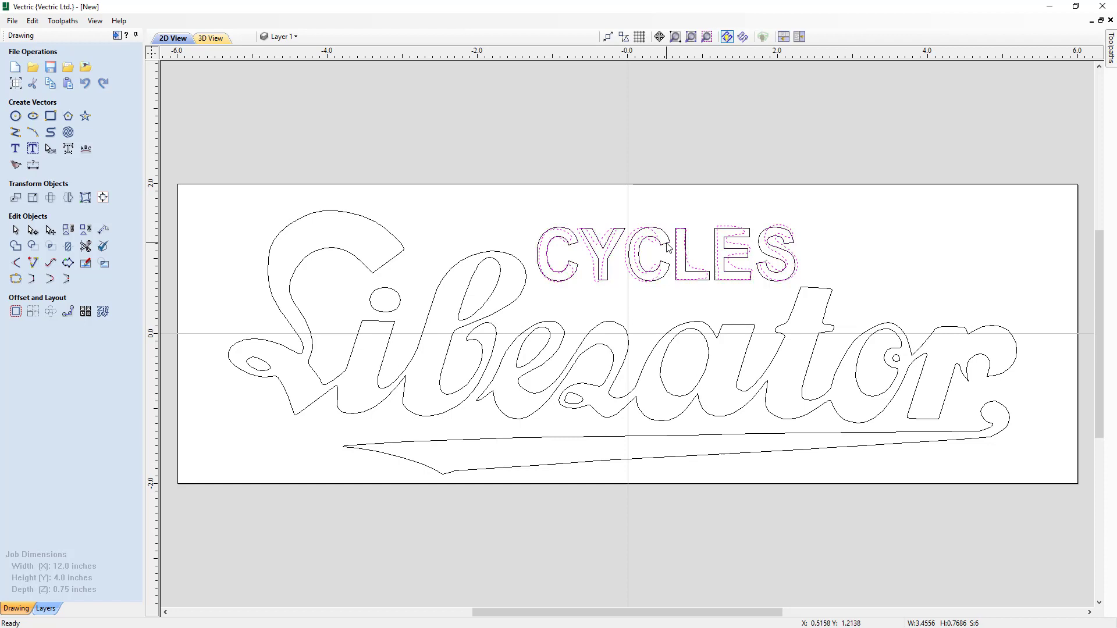
key(Escape)
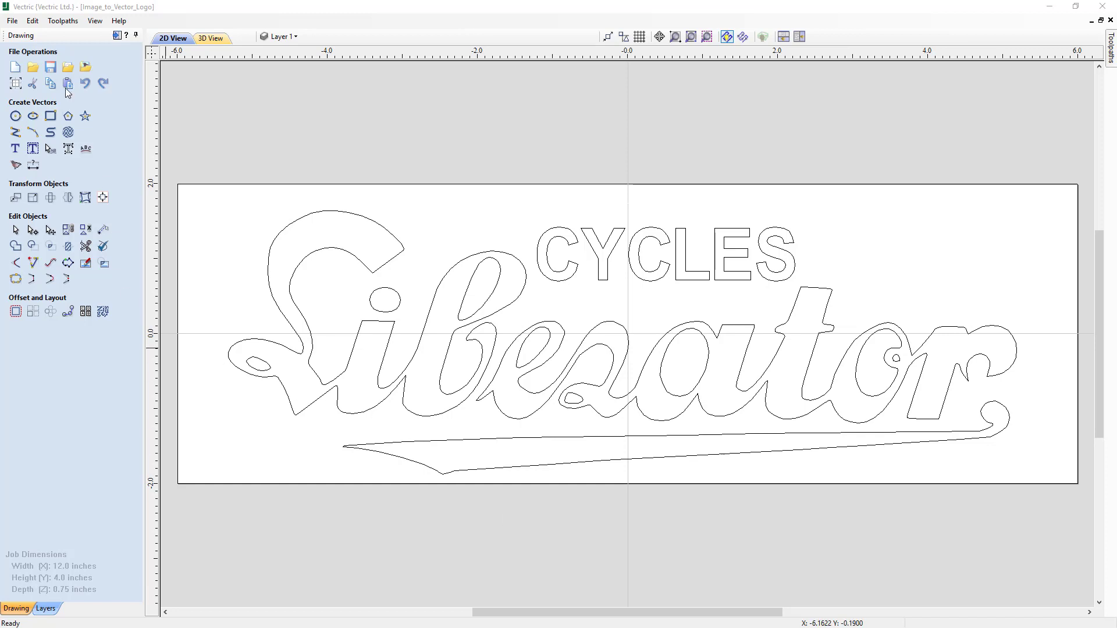
Save As Image_to_Vector_Logo.crv into the Image_to_Vector_Logo_FILES folder.
click(8, 24)
click(36, 85)
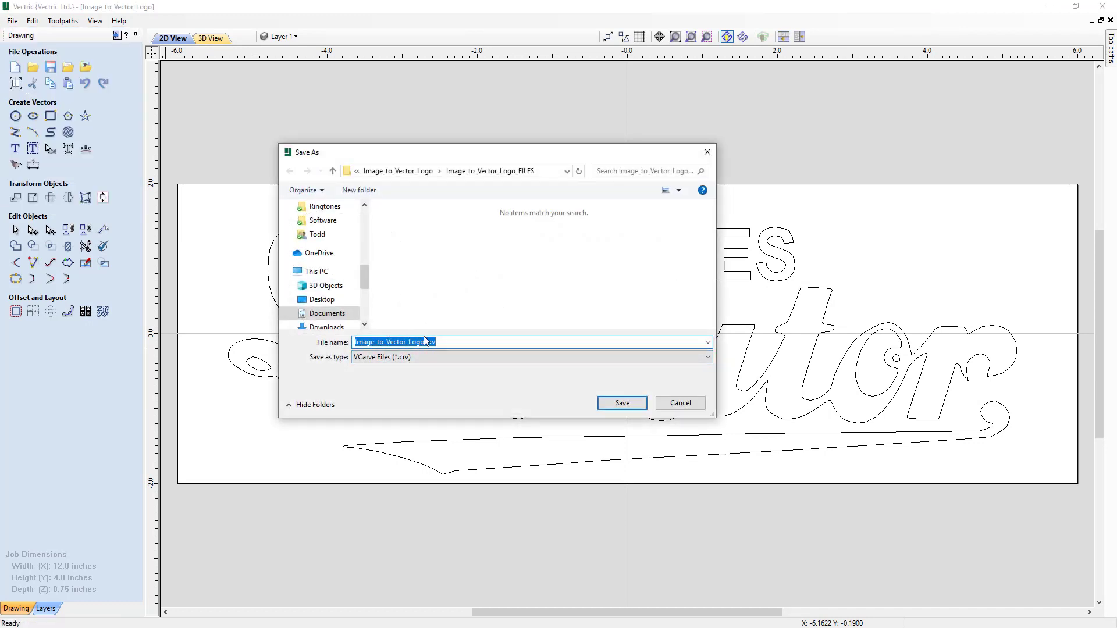
click(622, 403)
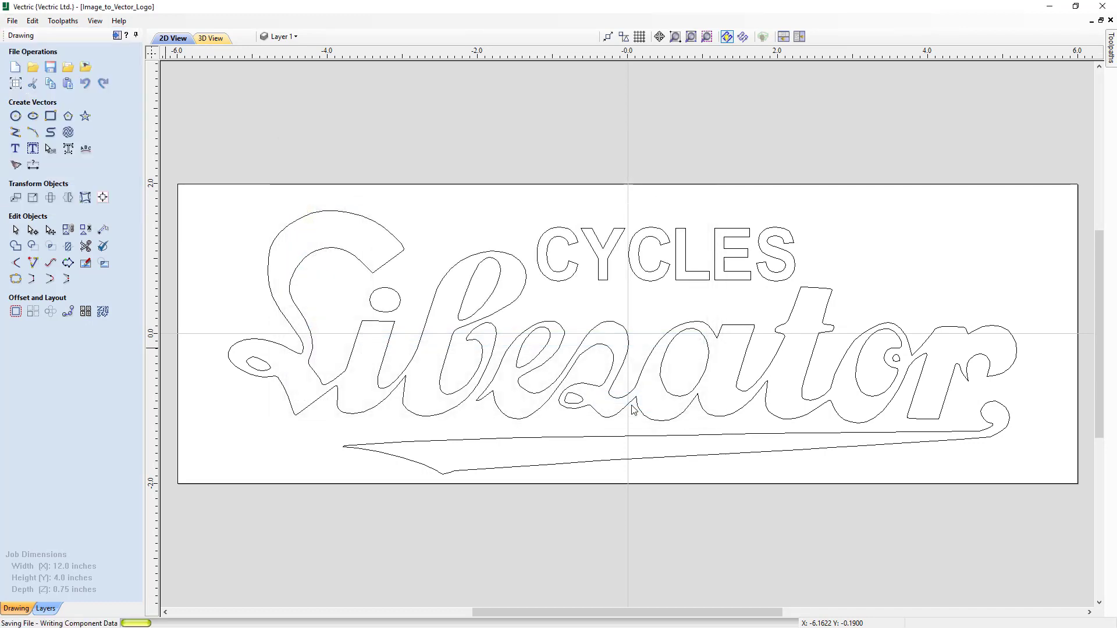